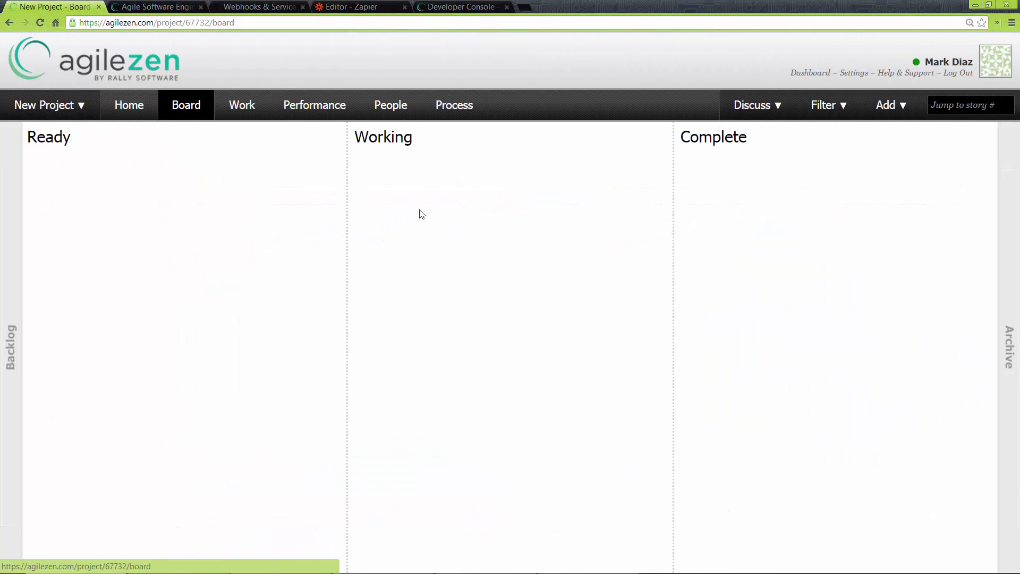
Examine New Project's integration settings, the Backlog and Archive columns of its board, its work list and its performance statistics
{"action": "left_click", "coordinate": [133, 117]}
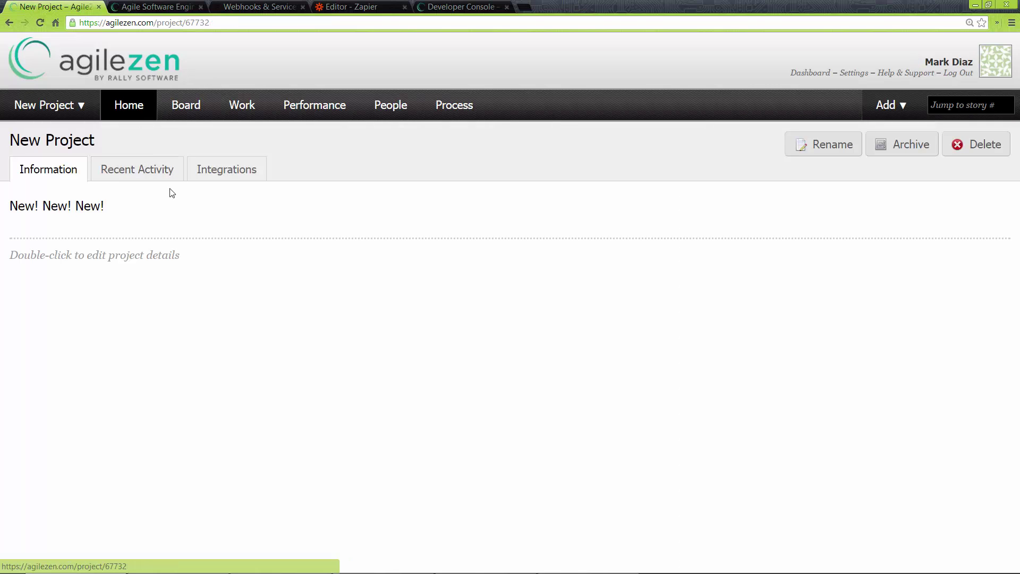
{"action": "left_click", "coordinate": [226, 174]}
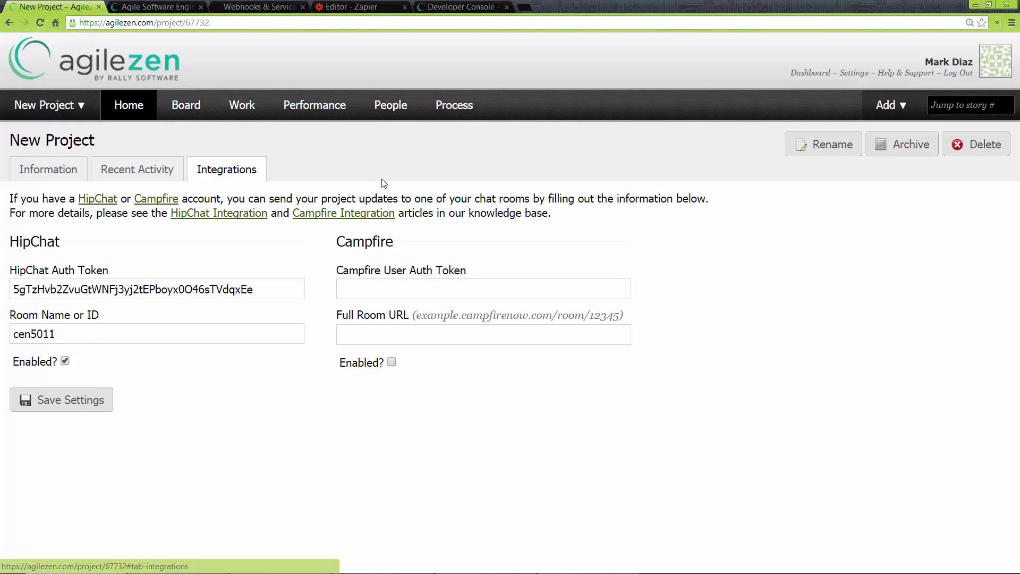
{"action": "left_click", "coordinate": [183, 114]}
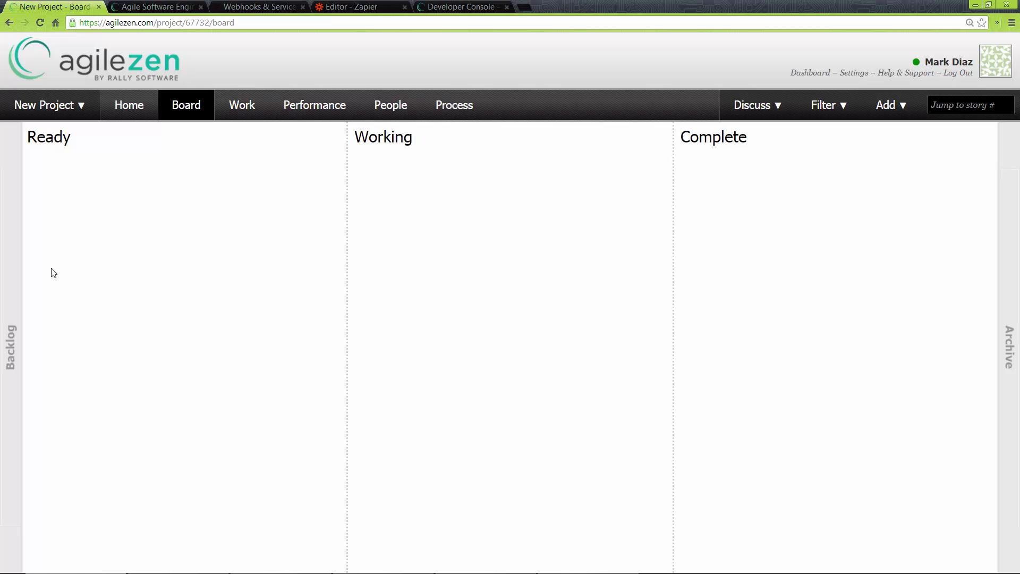
{"action": "left_click", "coordinate": [13, 304]}
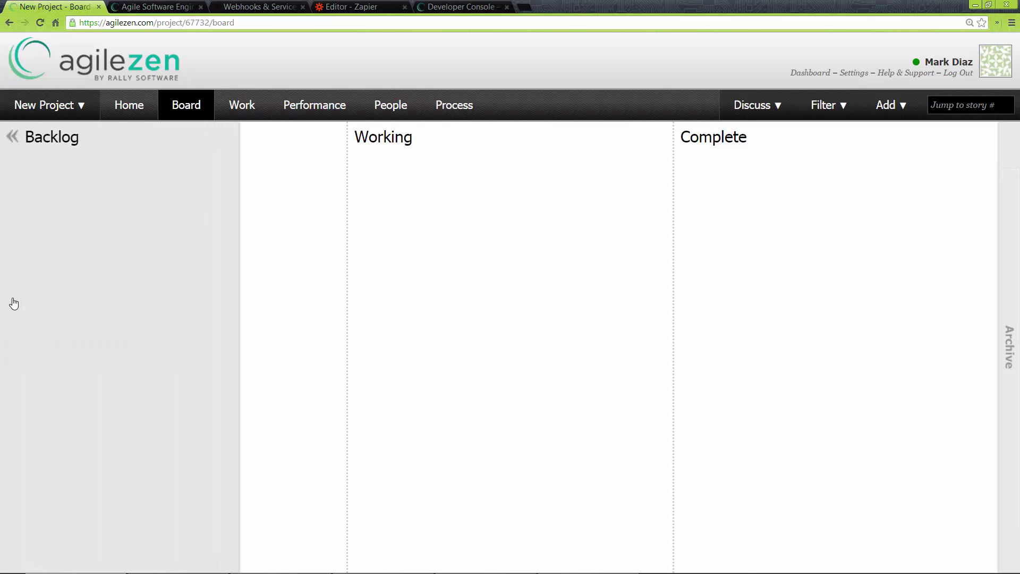
{"action": "left_click", "coordinate": [1017, 320]}
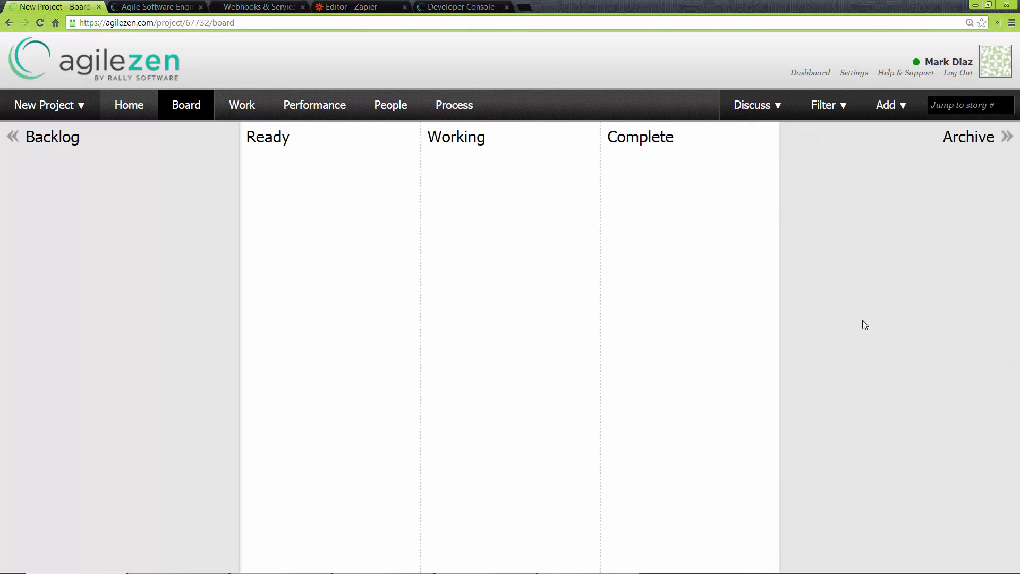
{"action": "left_click", "coordinate": [241, 106]}
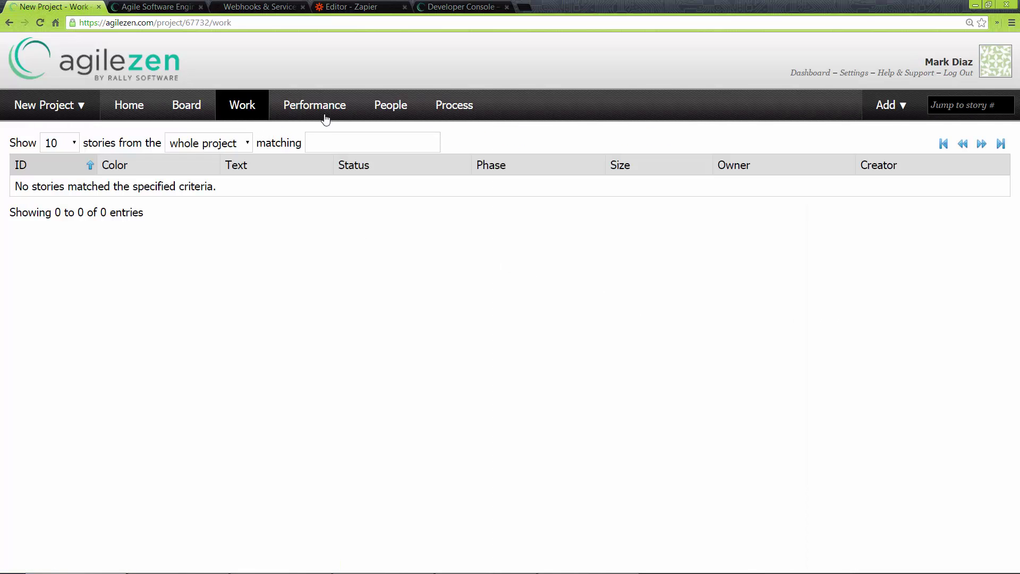
{"action": "left_click", "coordinate": [328, 111]}
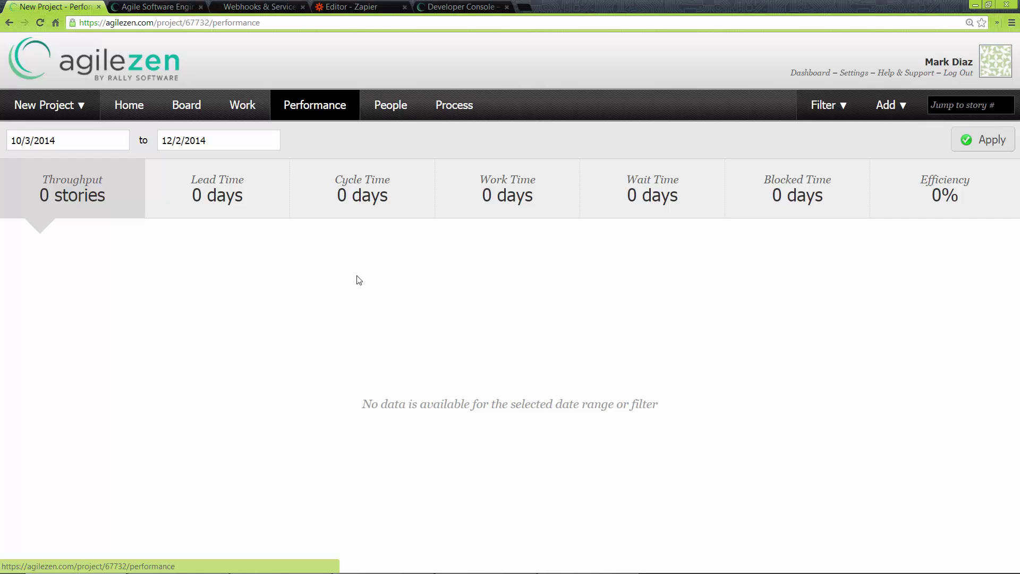
Add the preselected existing collaborator to New Project's team in the Administrators role
{"action": "left_click", "coordinate": [401, 109]}
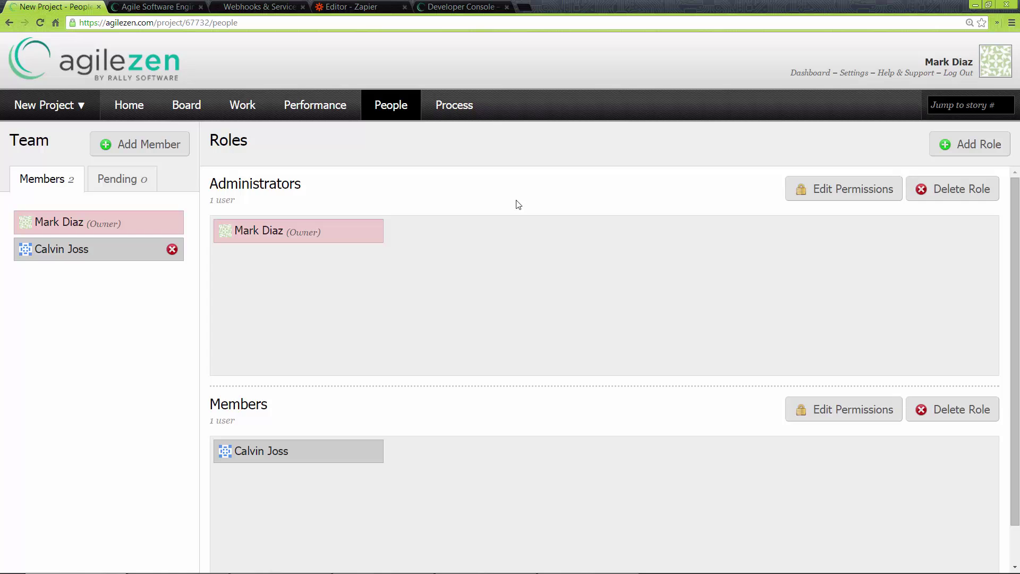
{"action": "left_click", "coordinate": [150, 146]}
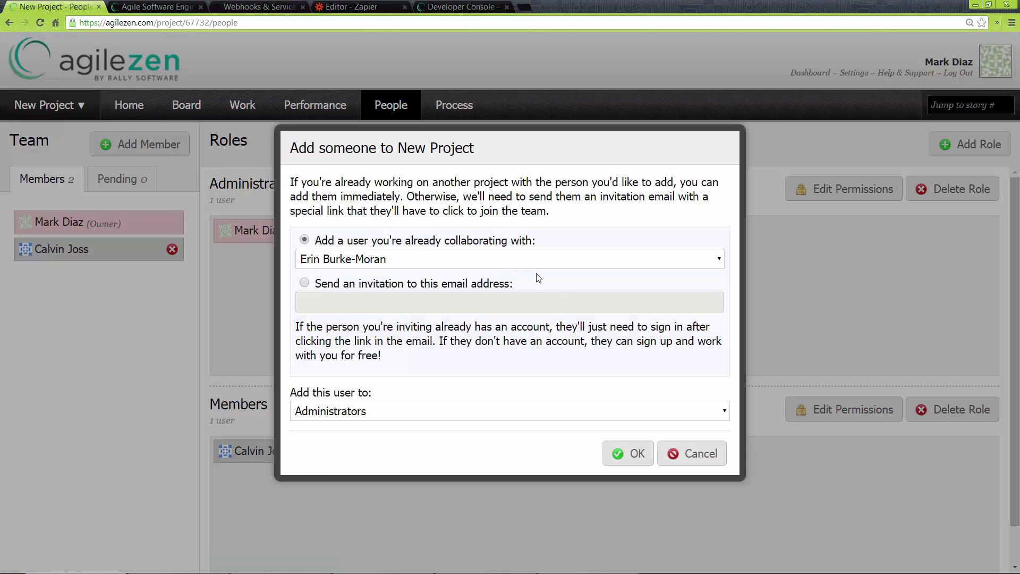
{"action": "left_click", "coordinate": [619, 453]}
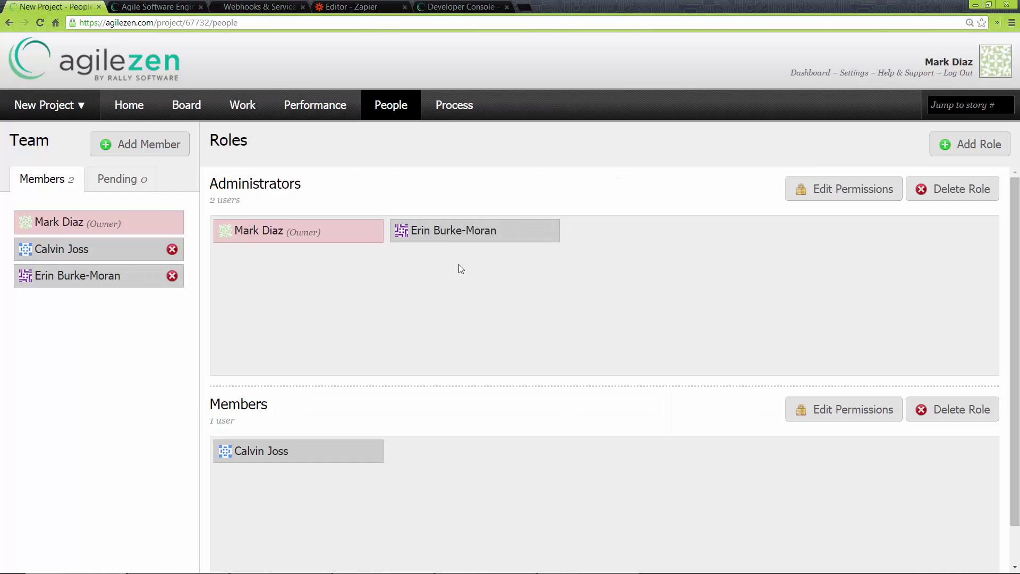
Examine the project's process phases, and the notification and developer API key settings of the user account
{"action": "left_click", "coordinate": [447, 113]}
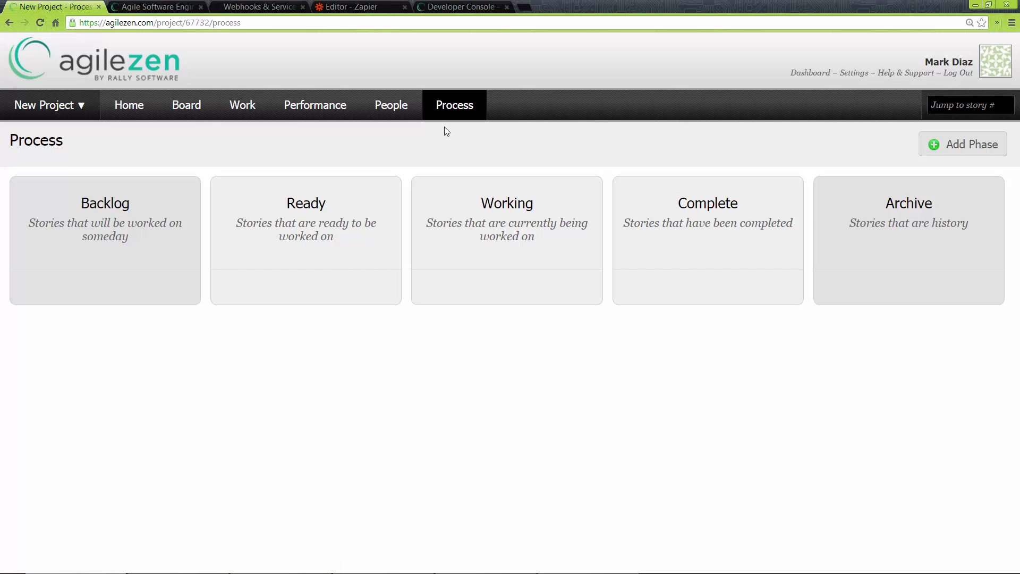
{"action": "mouse_move", "coordinate": [334, 236]}
{"action": "left_click", "coordinate": [862, 77]}
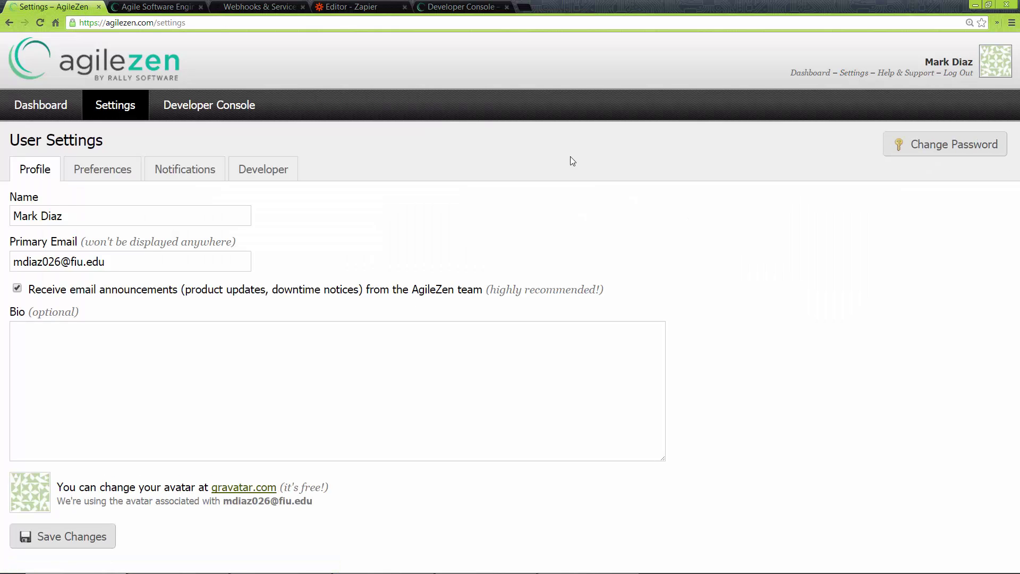
{"action": "left_click", "coordinate": [206, 176]}
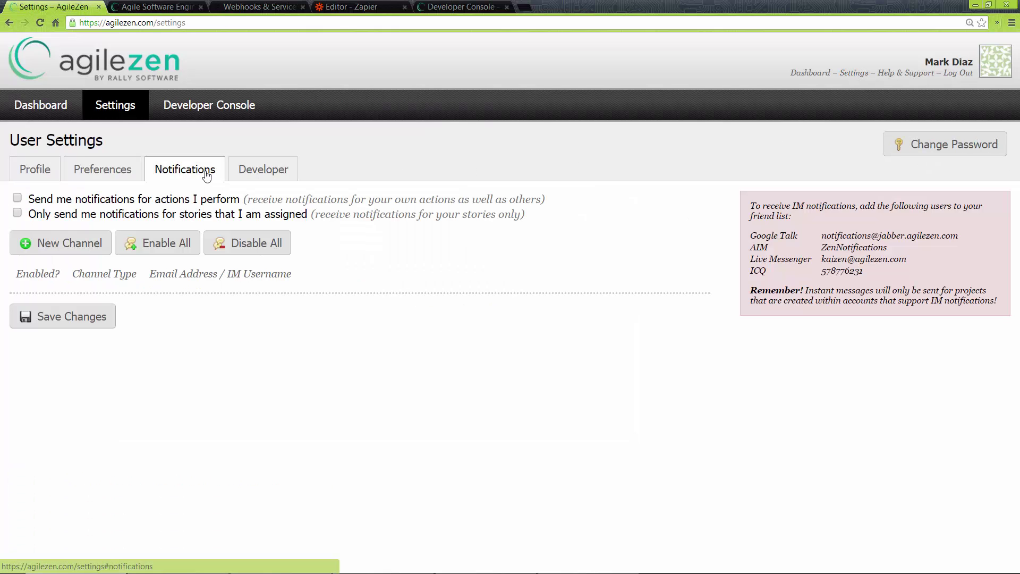
{"action": "left_click", "coordinate": [257, 176]}
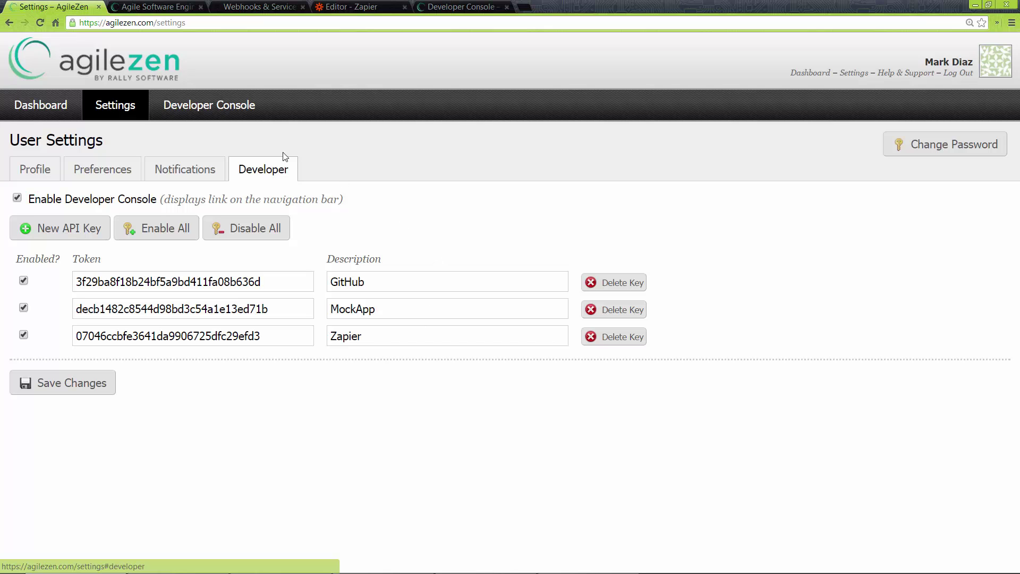
Post "Also making a video on AgileZen :D" in the Agile Software Engineering board's discussion and close the discussion
{"action": "left_click", "coordinate": [168, 7]}
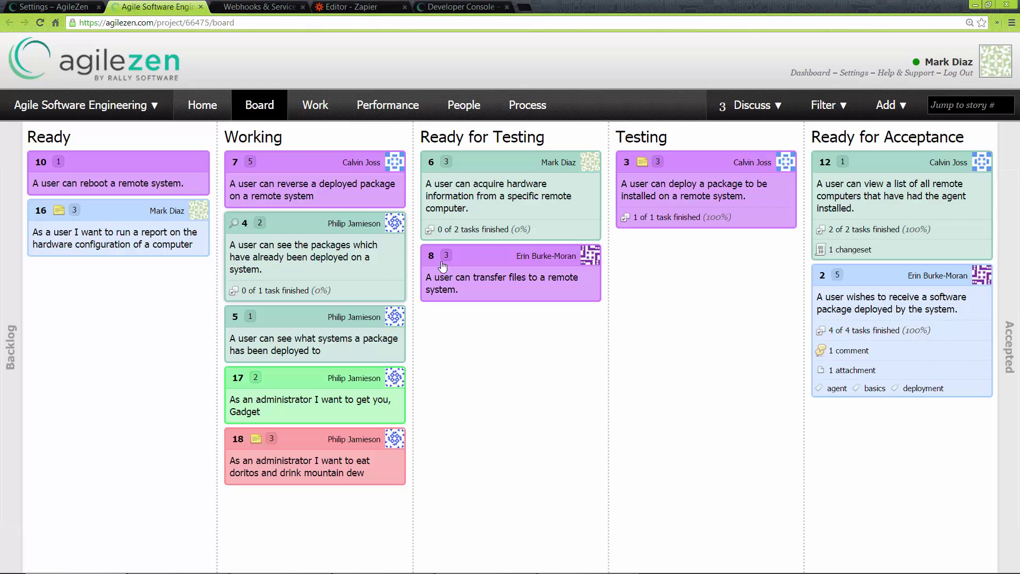
{"action": "left_click", "coordinate": [780, 110]}
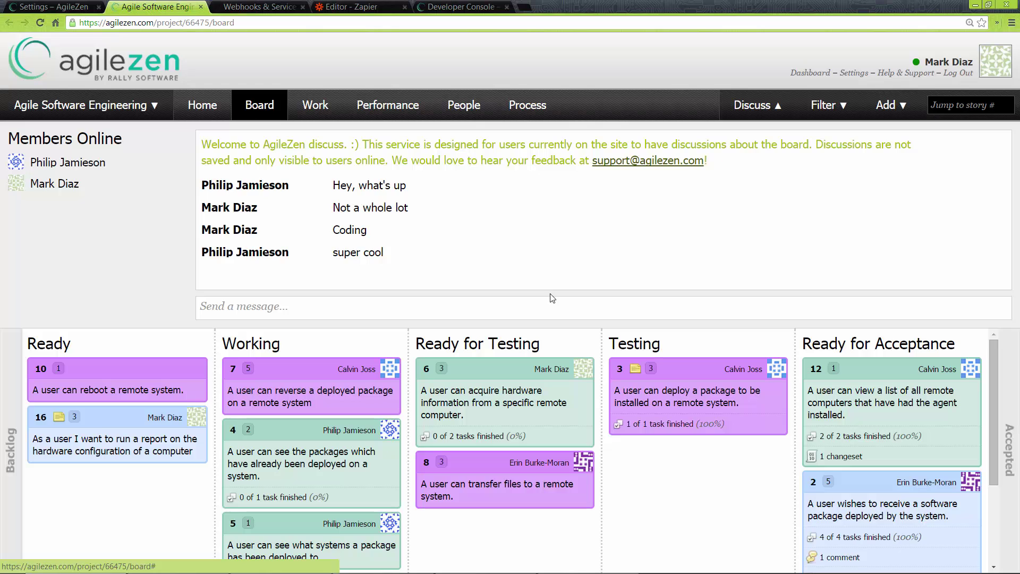
{"action": "left_click", "coordinate": [542, 301]}
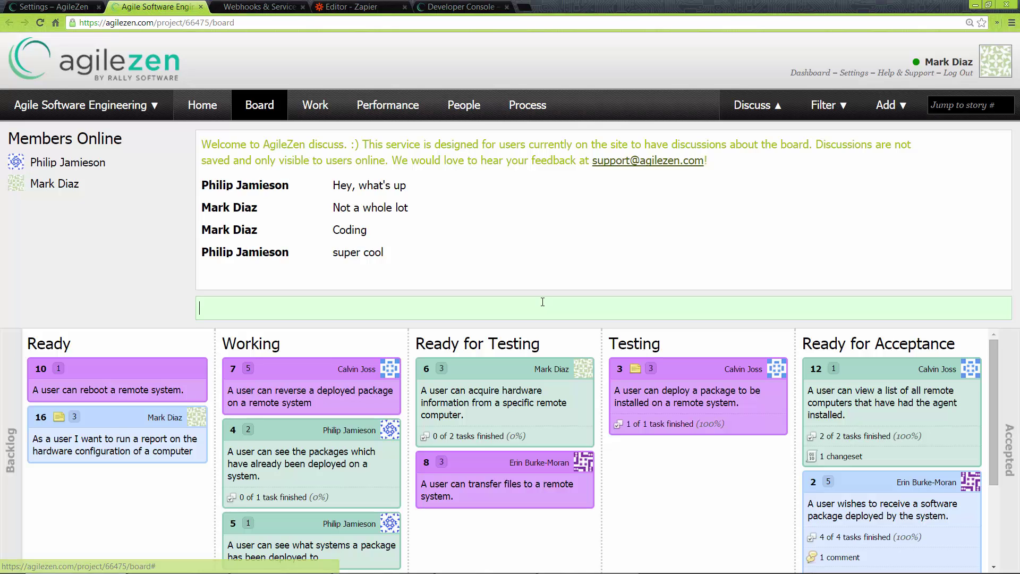
{"action": "type", "text": "Also "}
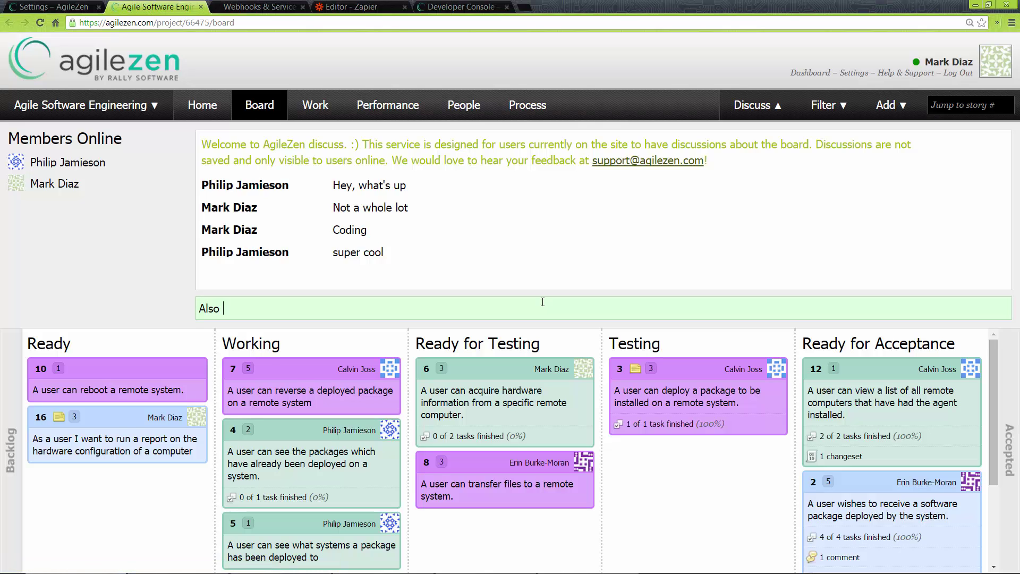
{"action": "type", "text": "making a video on AgileZen :D"}
{"action": "key", "text": "Return"}
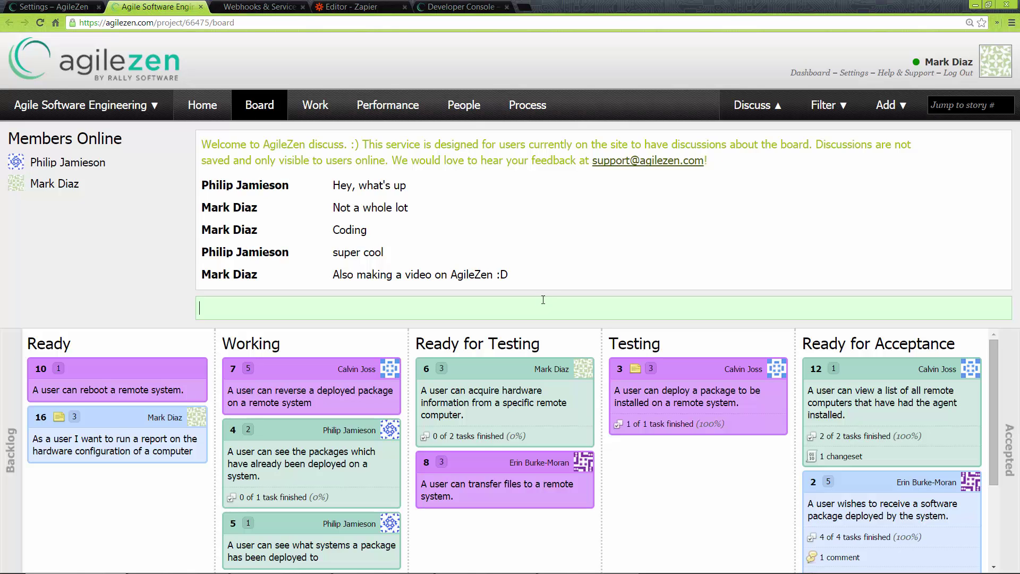
{"action": "left_click", "coordinate": [776, 116]}
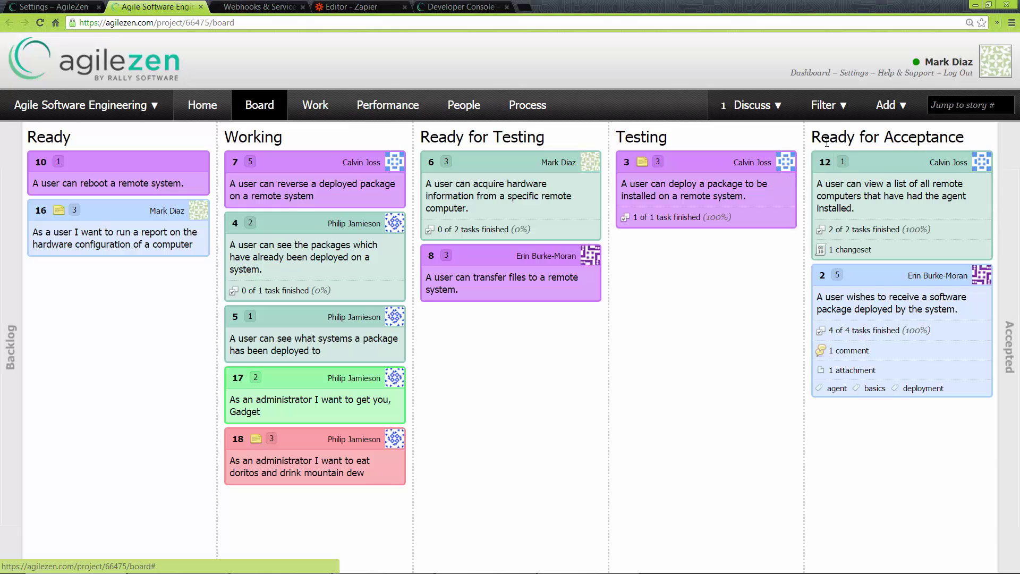
Filter the board's stories with the expression color:red
{"action": "left_click", "coordinate": [844, 113]}
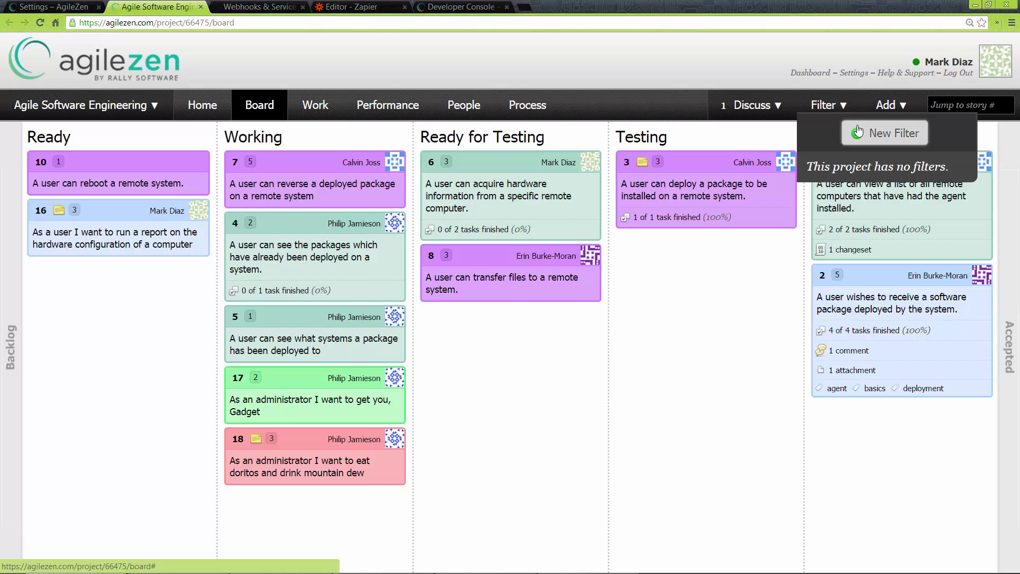
{"action": "left_click", "coordinate": [858, 130]}
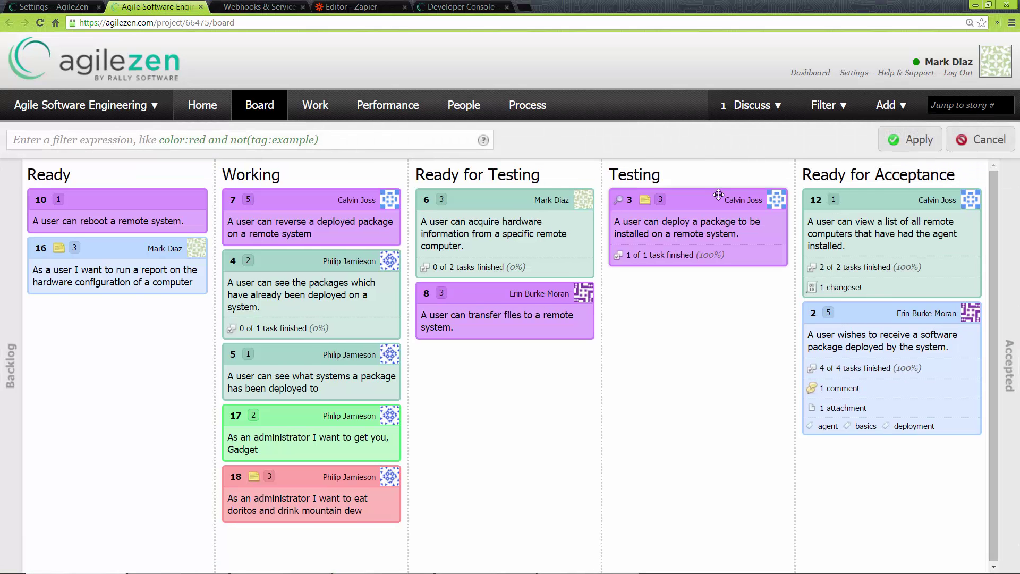
{"action": "left_click", "coordinate": [405, 140]}
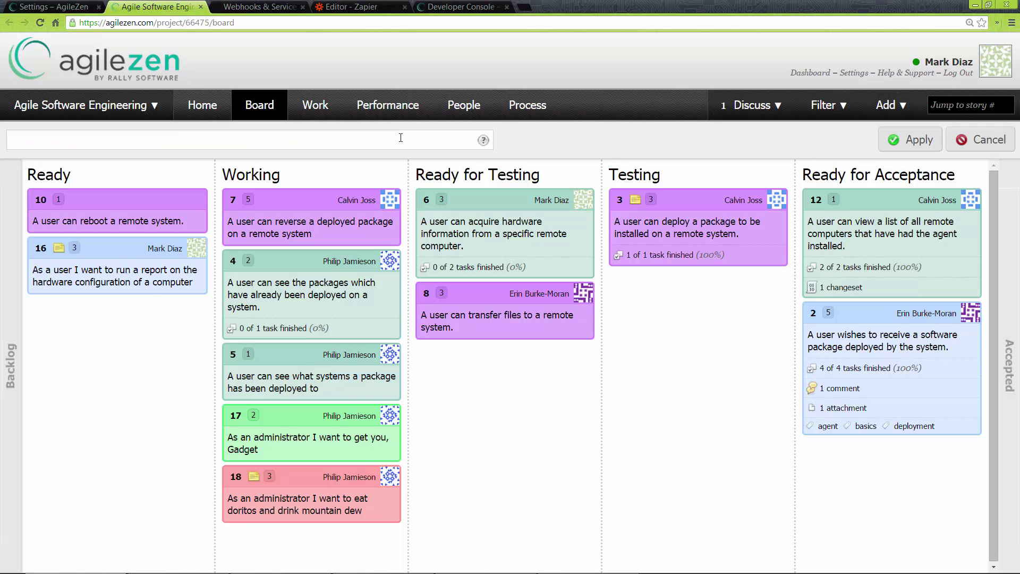
{"action": "type", "text": "red"}
{"action": "key", "text": "Return"}
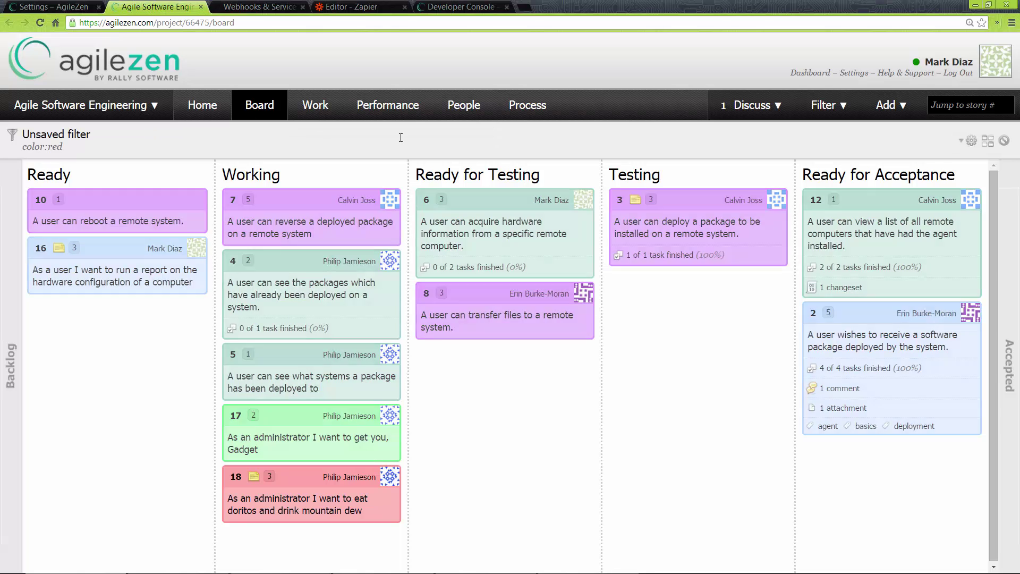
Reopen the color:red filter for editing and cancel it to clear the board's filtering
{"action": "left_click", "coordinate": [971, 141]}
{"action": "left_click", "coordinate": [957, 158]}
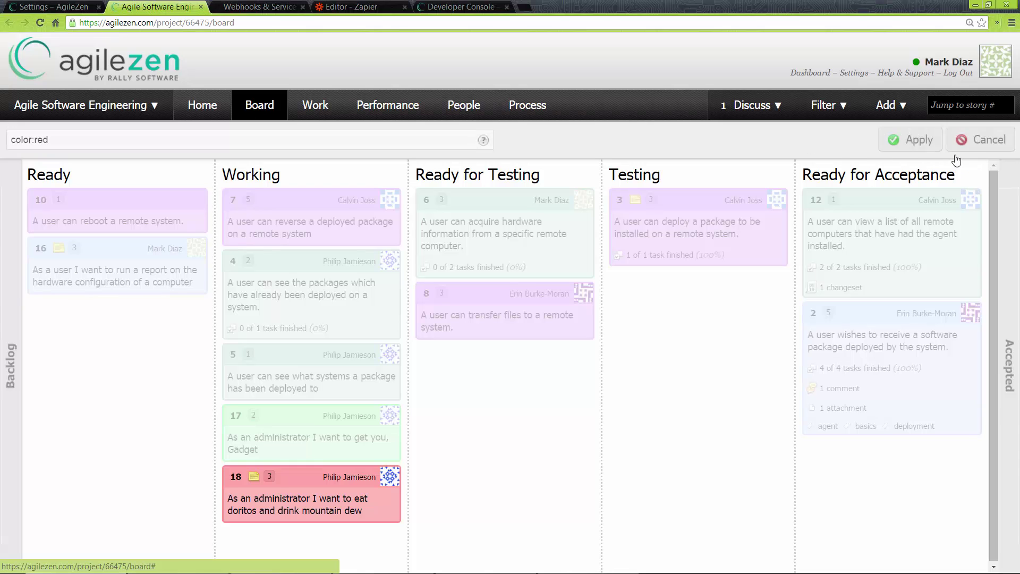
{"action": "triple_click", "coordinate": [61, 139]}
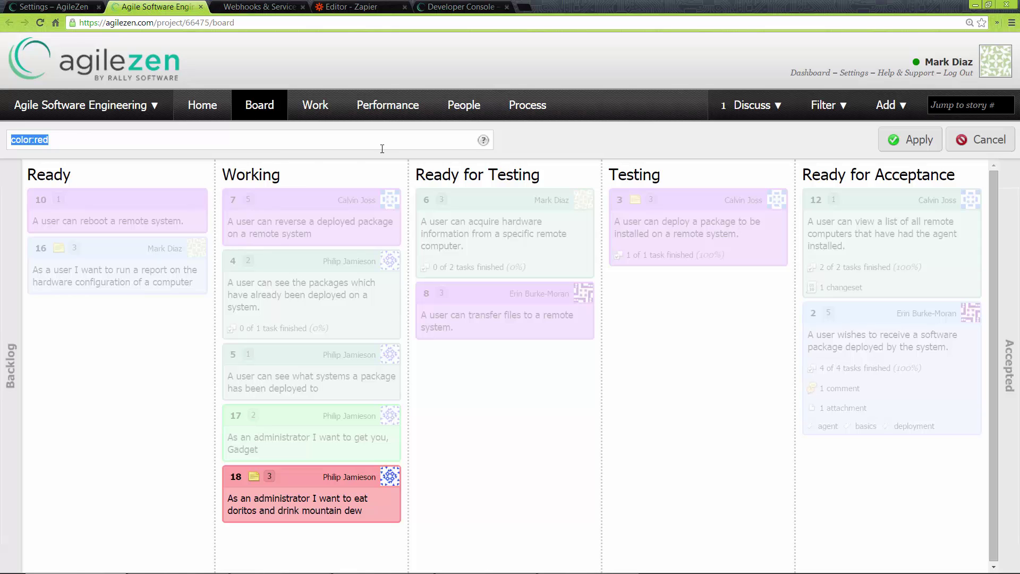
{"action": "left_click", "coordinate": [978, 139]}
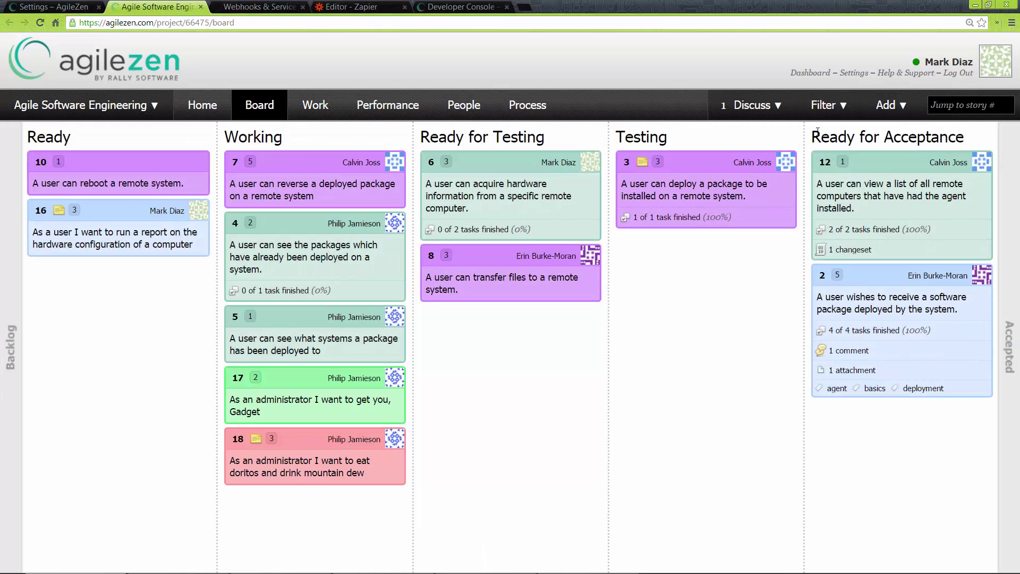
Start a new story with the text "As a user I want to be able to add a story."
{"action": "left_click", "coordinate": [903, 111]}
{"action": "left_click", "coordinate": [352, 161]}
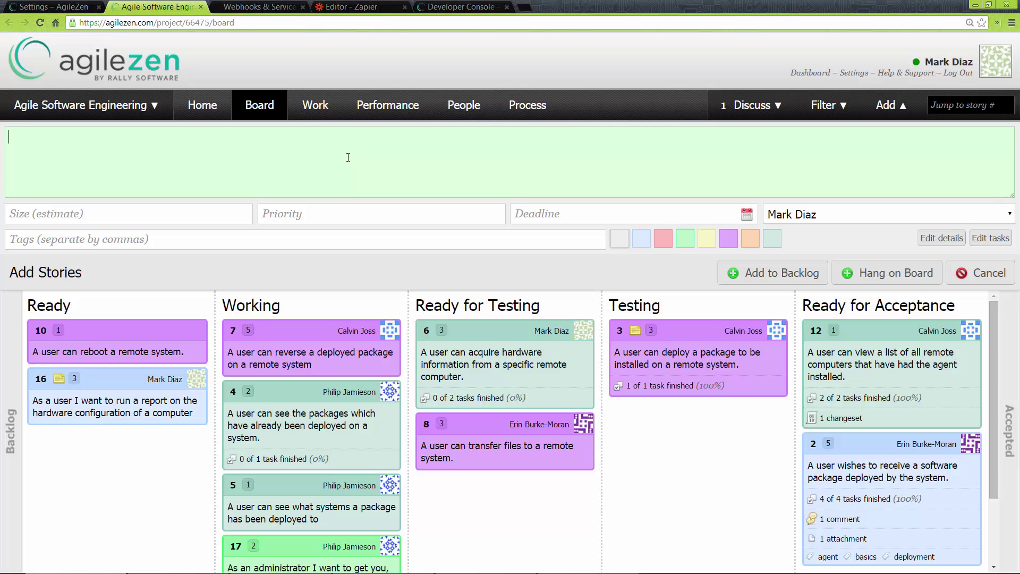
{"action": "type", "text": "As a user I want to be able to add a story."}
{"action": "key", "text": "Tab"}
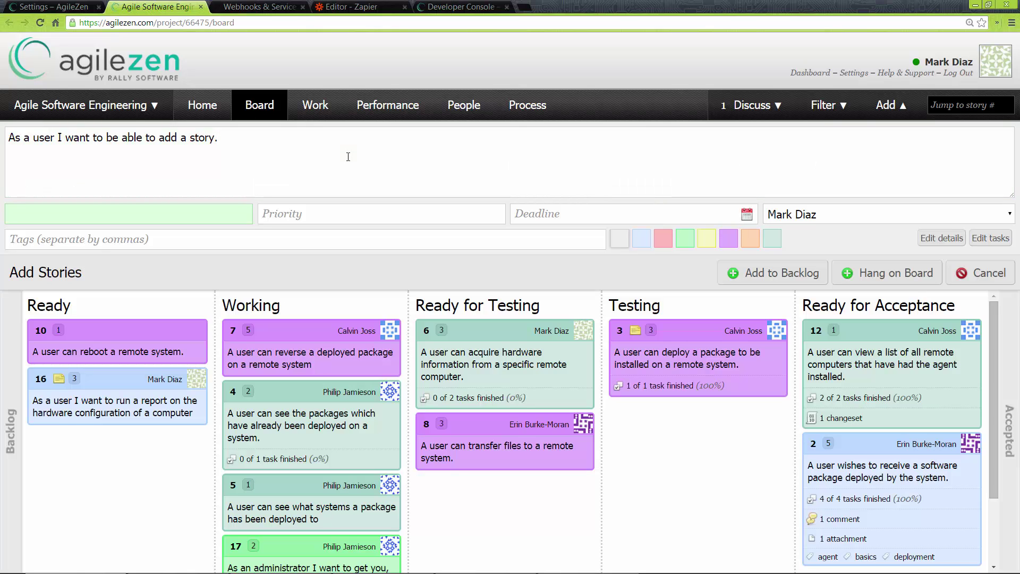
Set the new story's size to 3 and its deadline to 12/17/2014
{"action": "key", "text": "Tab"}
{"action": "key", "text": "Tab"}
{"action": "left_click", "coordinate": [747, 214]}
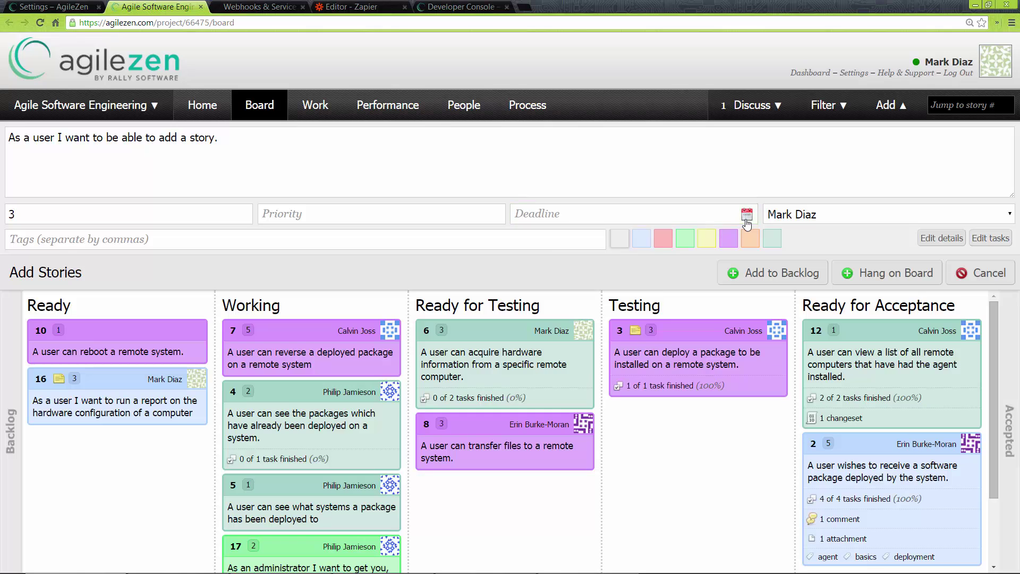
{"action": "left_click", "coordinate": [590, 307]}
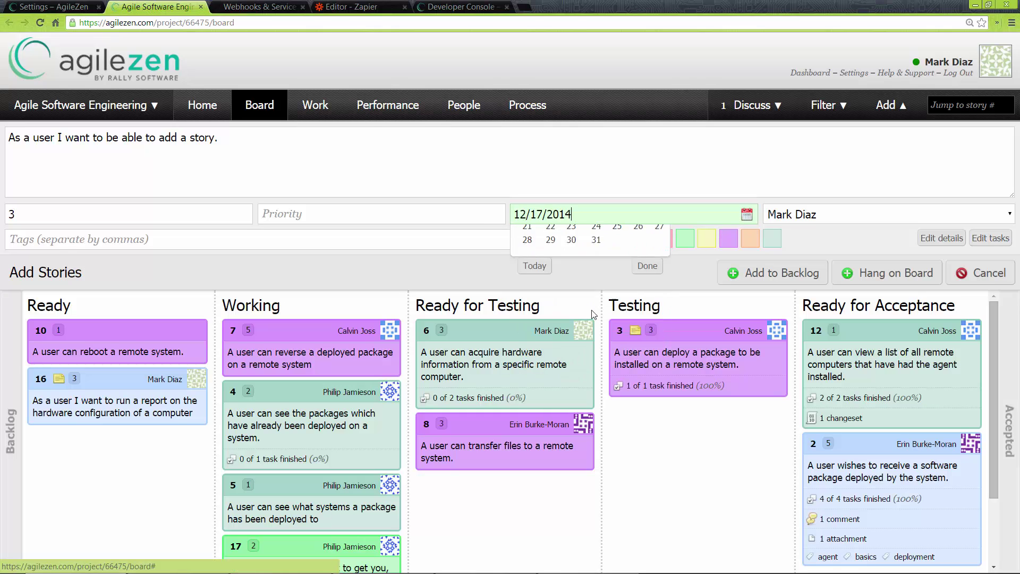
Assign the new story to another team member and colour its card orange
{"action": "left_click", "coordinate": [894, 214]}
{"action": "left_click", "coordinate": [869, 246]}
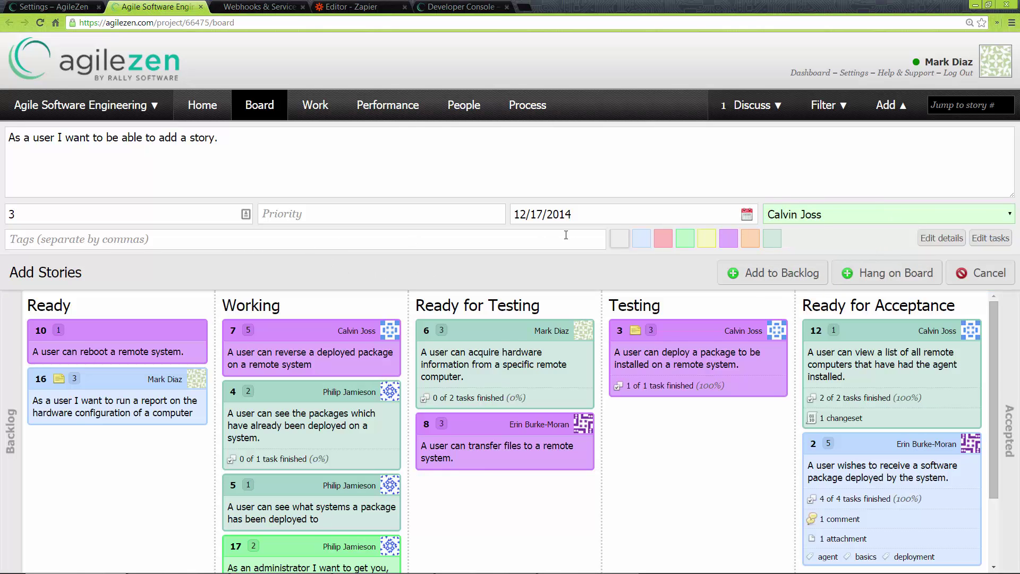
{"action": "left_click", "coordinate": [644, 240]}
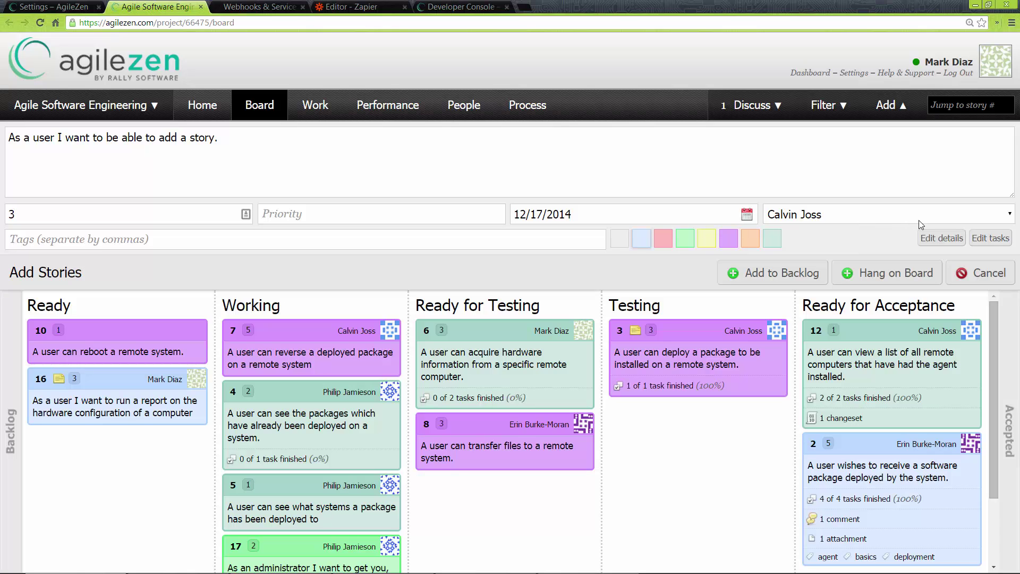
{"action": "left_click", "coordinate": [750, 238]}
{"action": "left_click", "coordinate": [750, 239]}
View the new story's details editor and leave it without entering any details
{"action": "left_click", "coordinate": [933, 239]}
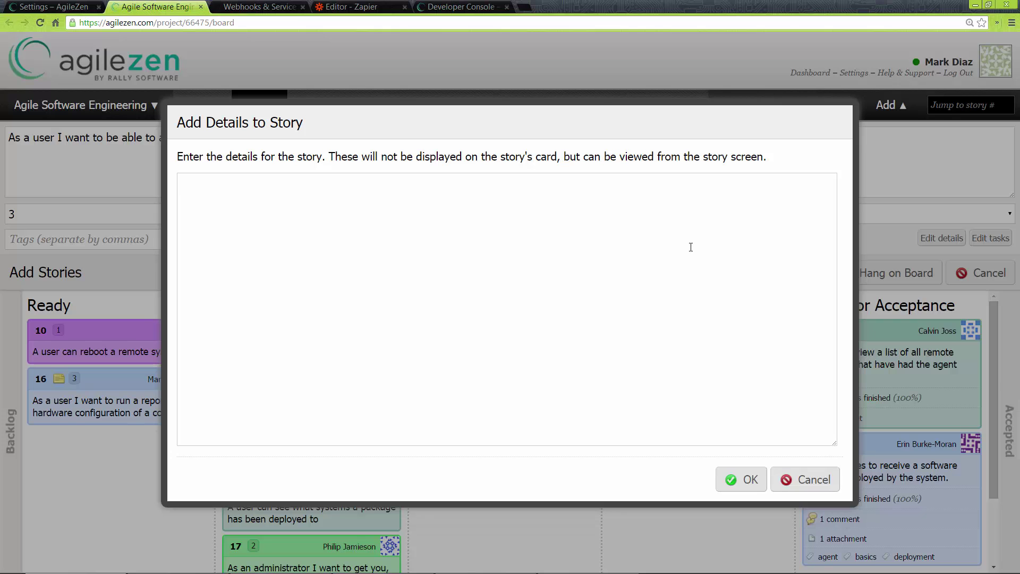
{"action": "left_click", "coordinate": [800, 479]}
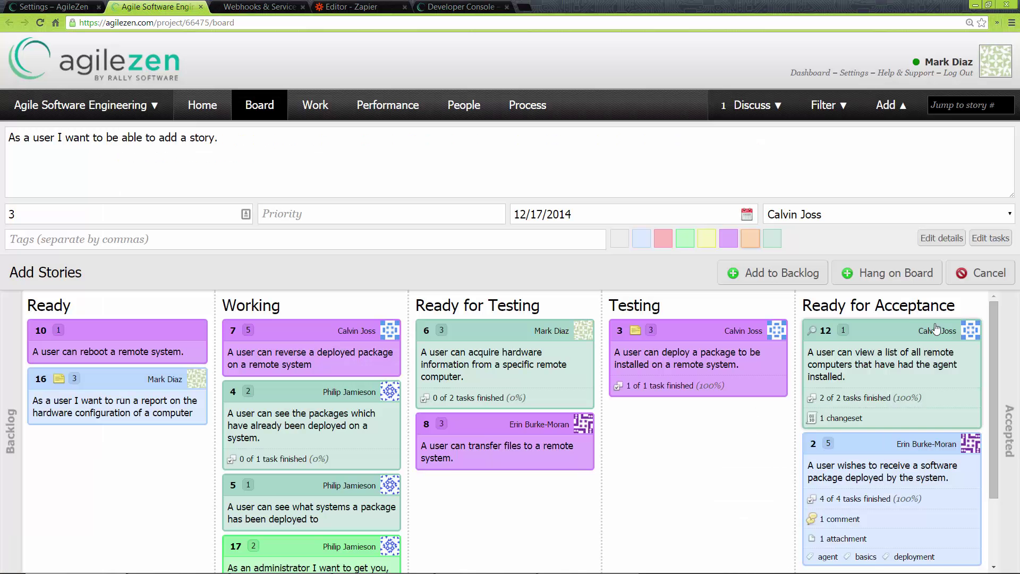
Add the task "Implement a table for stories" to the new story, then hang it on the board and close the story form
{"action": "left_click", "coordinate": [987, 240]}
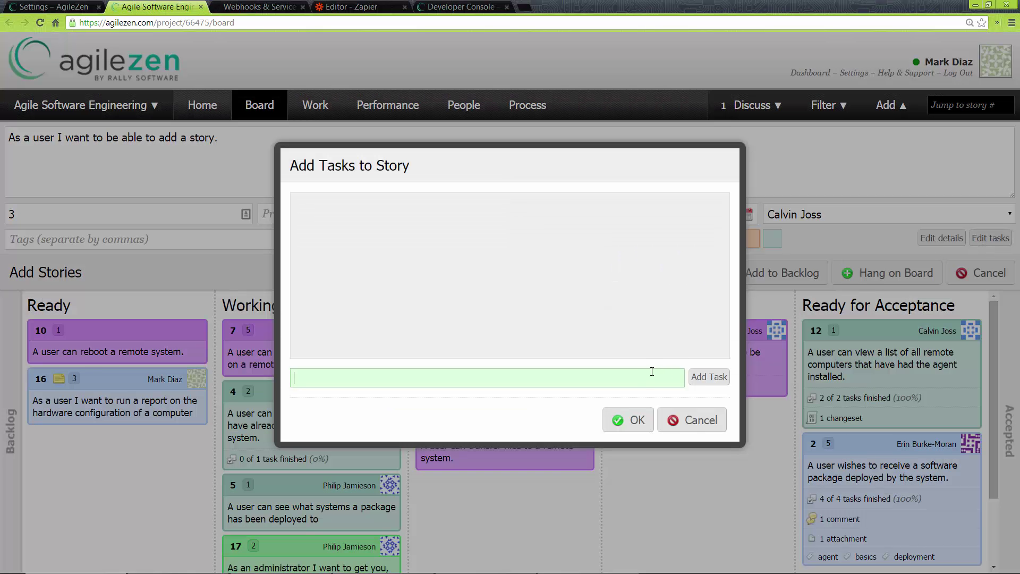
{"action": "type", "text": "Implement a table for stories"}
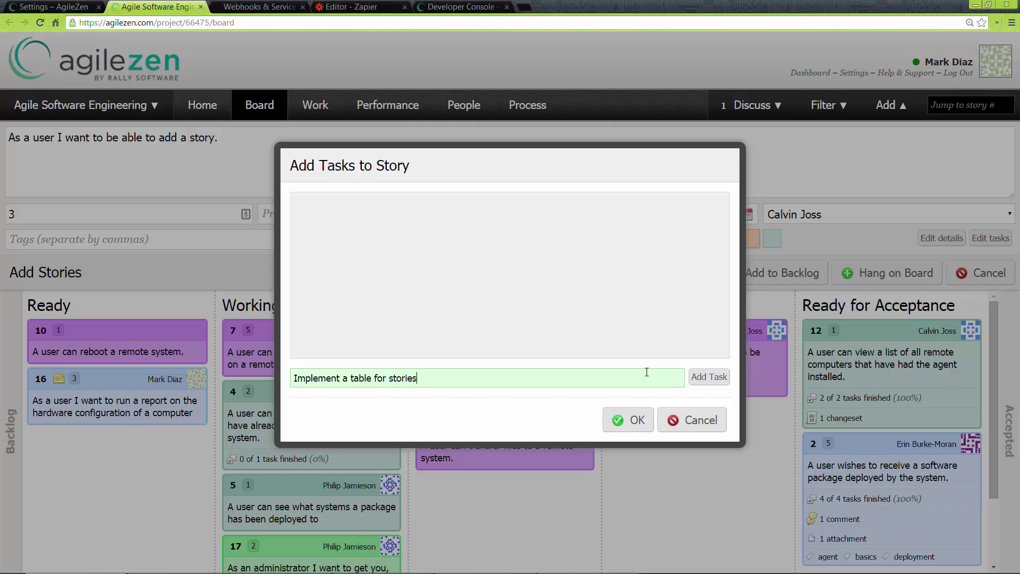
{"action": "left_click", "coordinate": [709, 376]}
{"action": "left_click", "coordinate": [628, 421]}
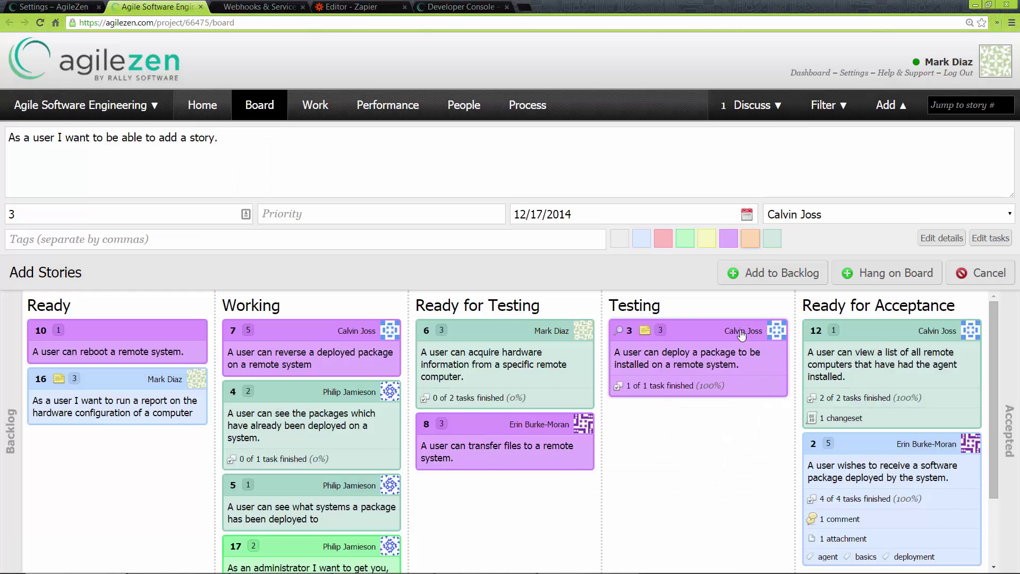
{"action": "left_click", "coordinate": [864, 273]}
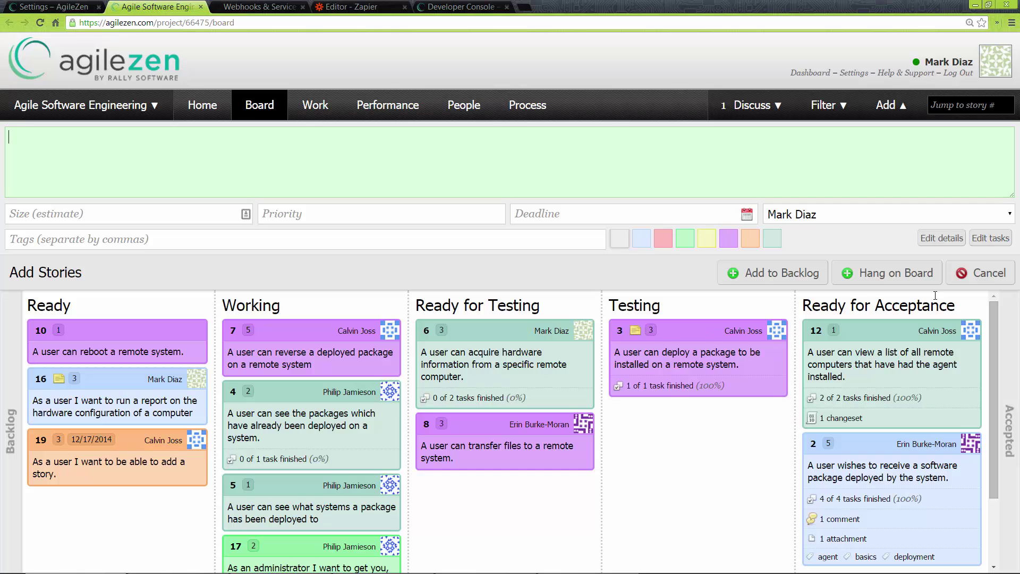
{"action": "left_click", "coordinate": [964, 280]}
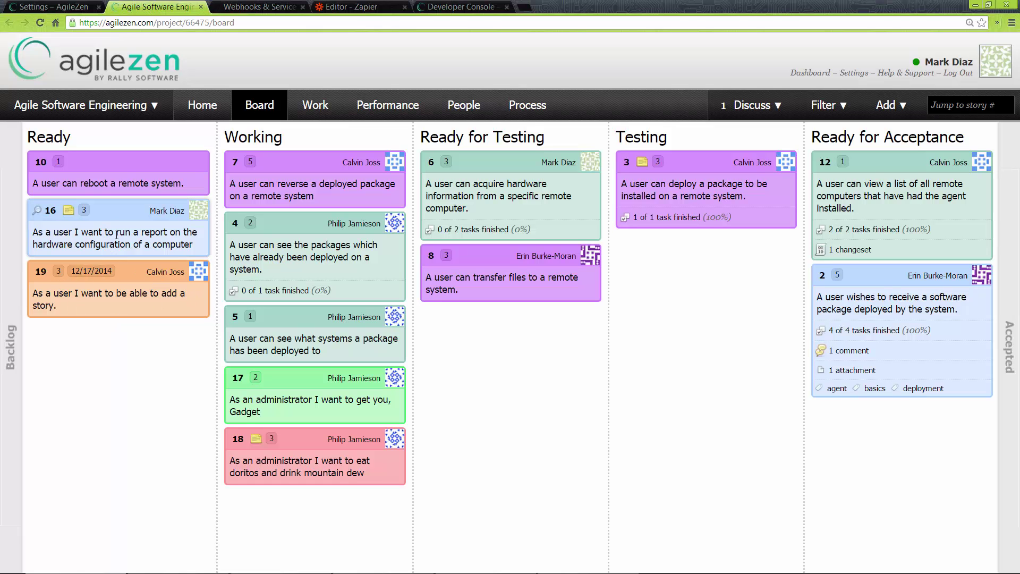
Block story 19 in the Ready column with the reason "Waiting on the infrastructure for this"
{"action": "left_click", "coordinate": [125, 280]}
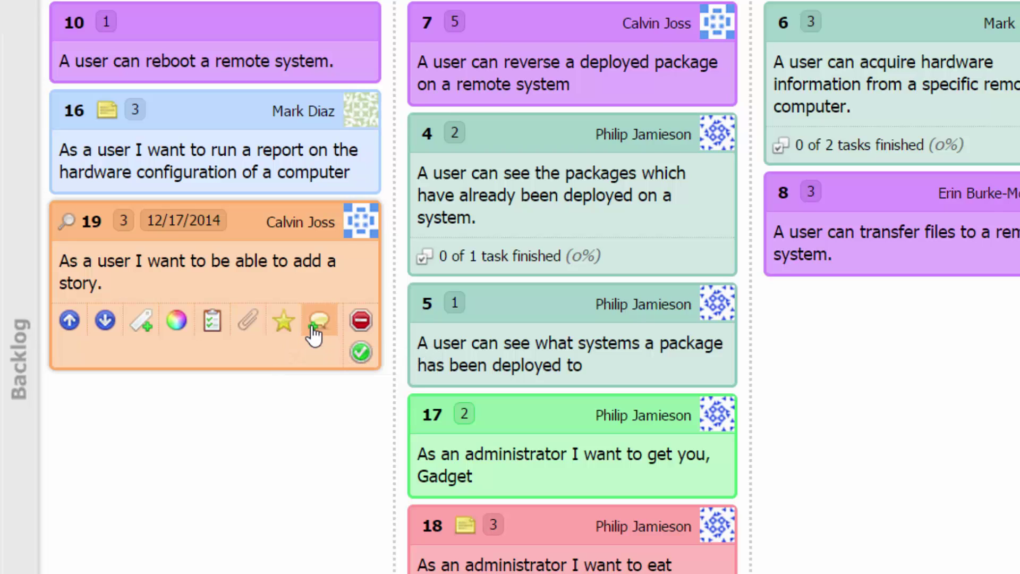
{"action": "left_click", "coordinate": [360, 321]}
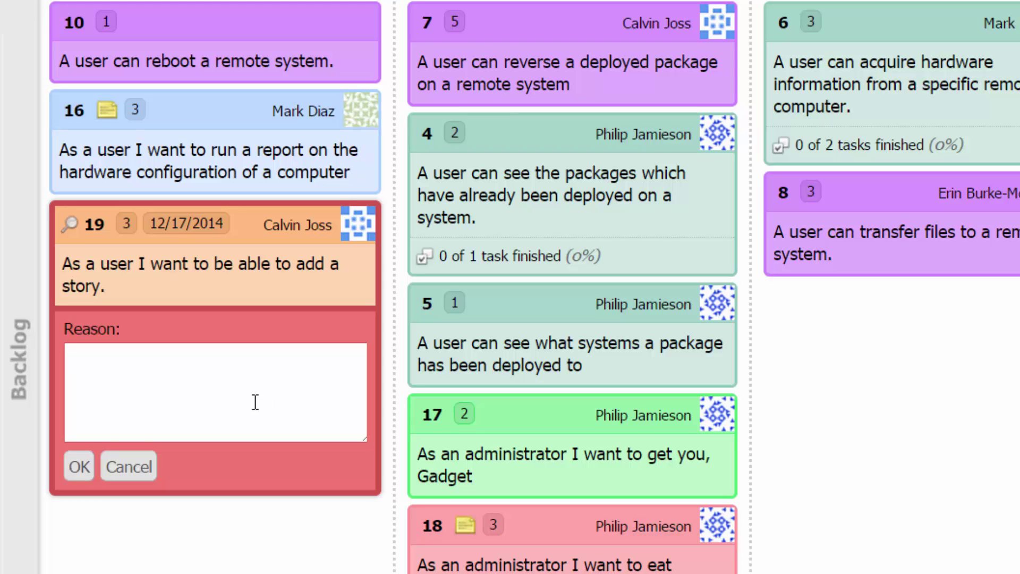
{"action": "type", "text": "Waiting on the i"}
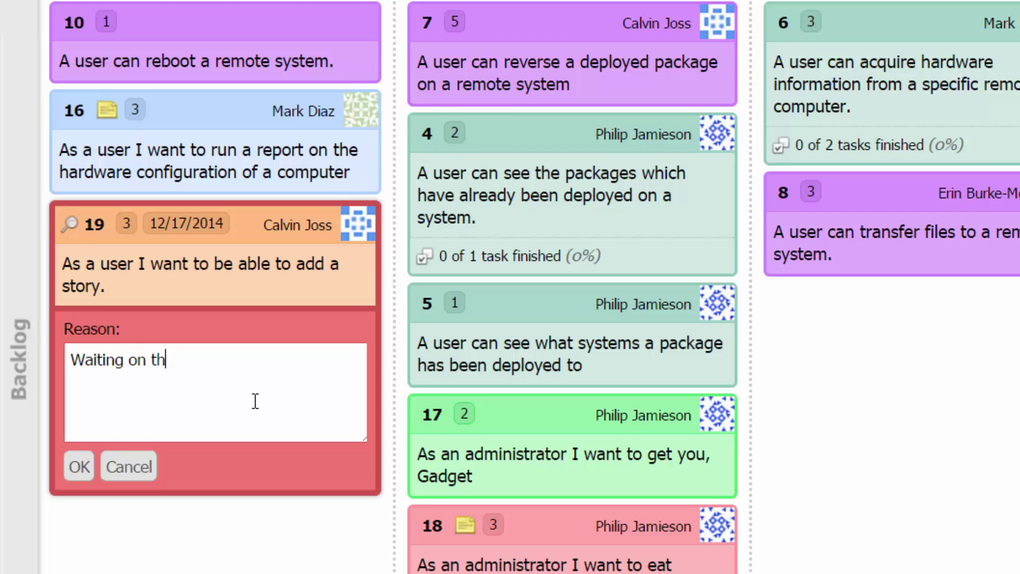
{"action": "type", "text": "nfrastructure for this"}
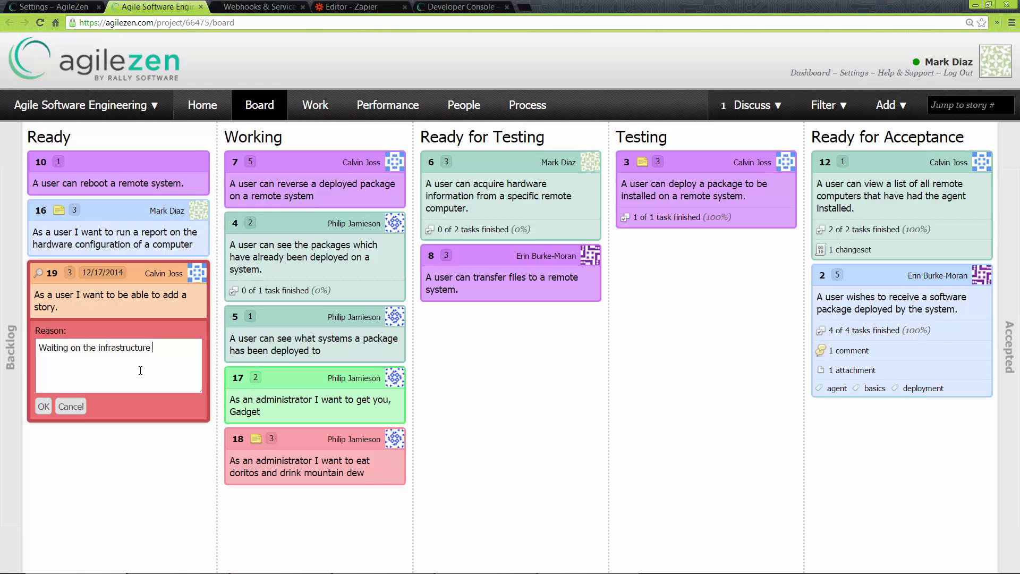
{"action": "left_click", "coordinate": [41, 410]}
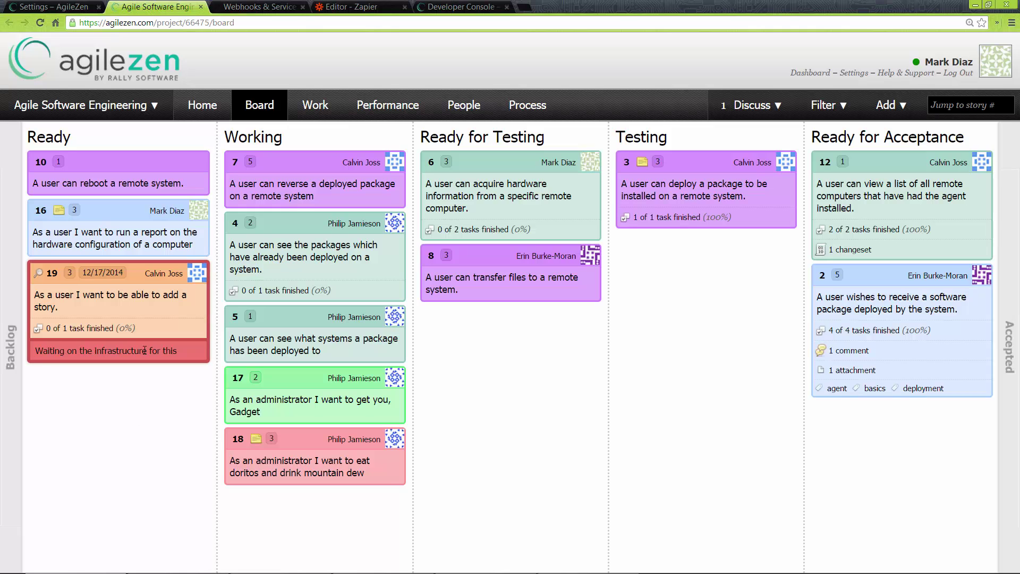
Remove the block from story 19 and move its card into the Working column between stories 4 and 5
{"action": "left_click", "coordinate": [154, 274]}
{"action": "mouse_move", "coordinate": [96, 306]}
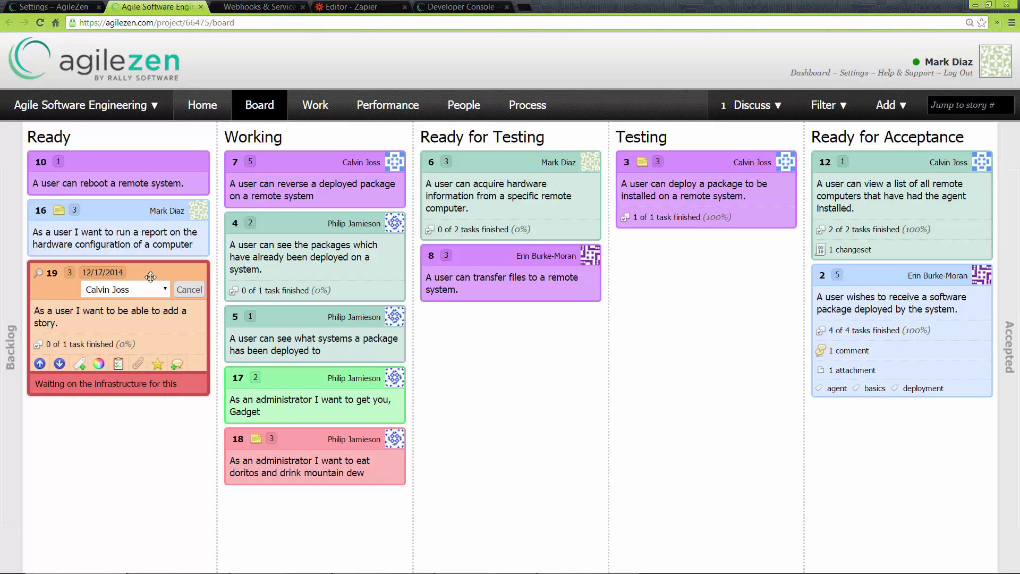
{"action": "left_click", "coordinate": [197, 381]}
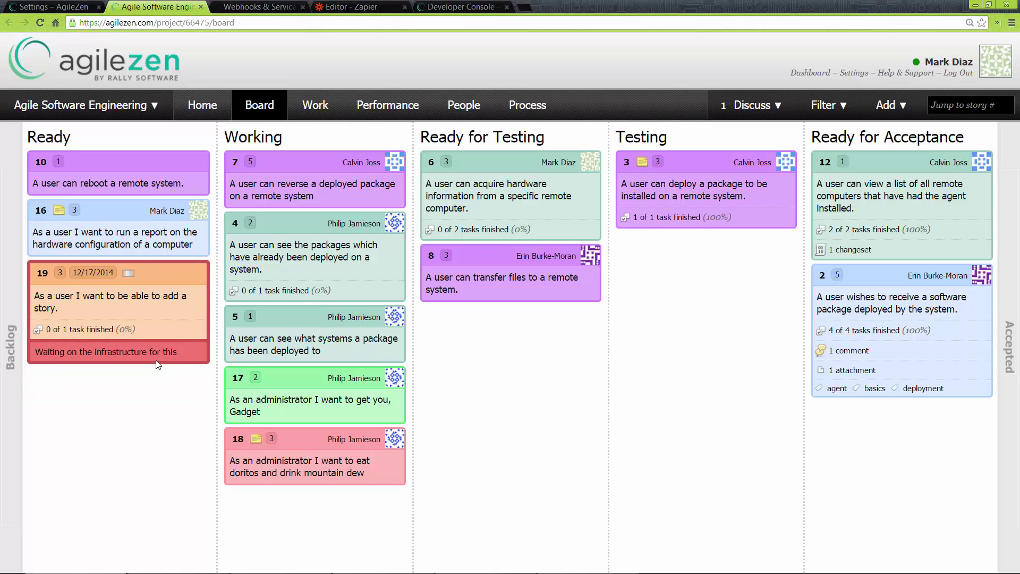
{"action": "left_click_drag", "start_coordinate": [141, 268], "coordinate": [334, 313]}
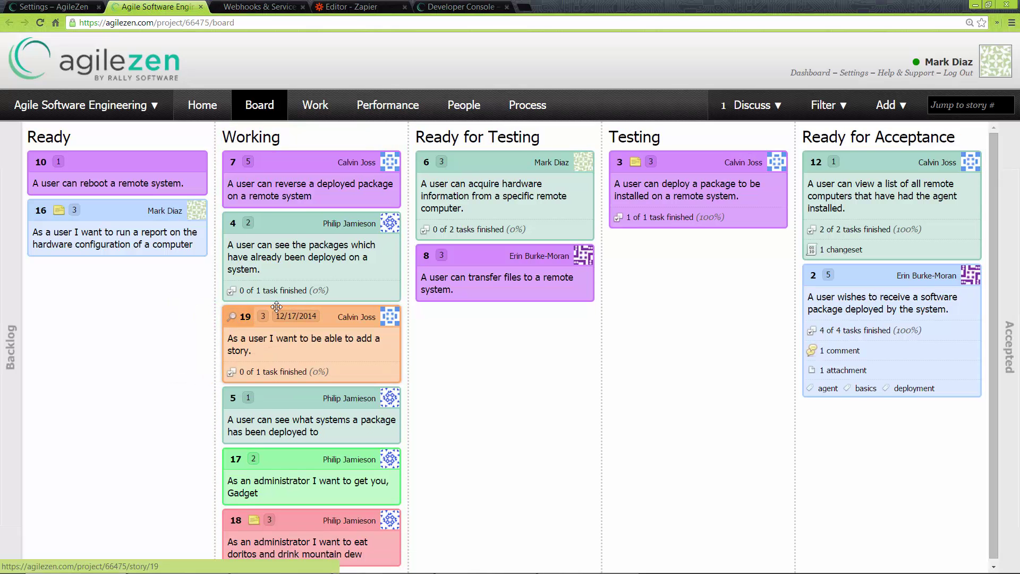
Open story 6 about acquiring hardware information and examine its tasks, comments, history and time metrics
{"action": "left_click", "coordinate": [426, 167]}
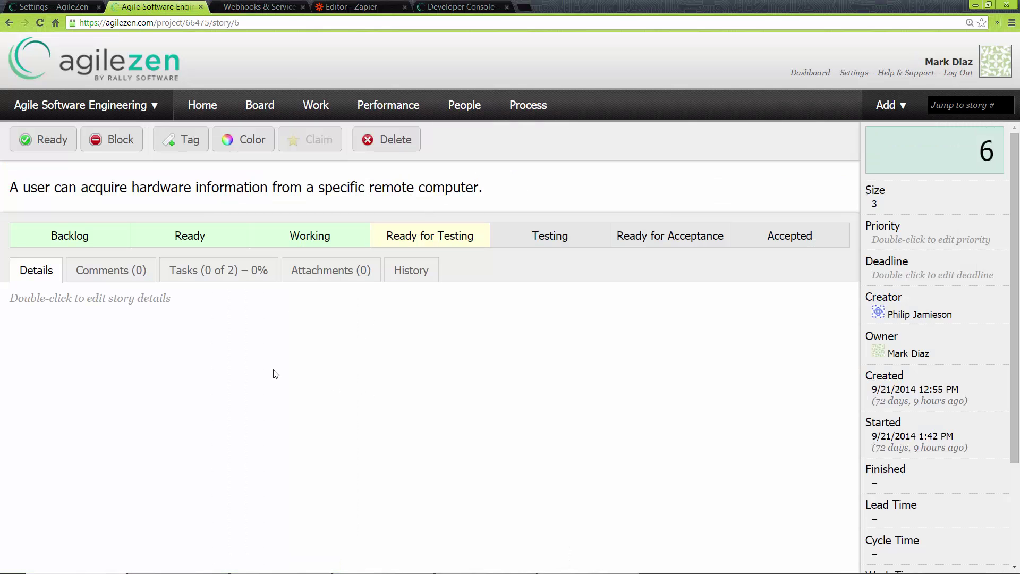
{"action": "left_click", "coordinate": [191, 275]}
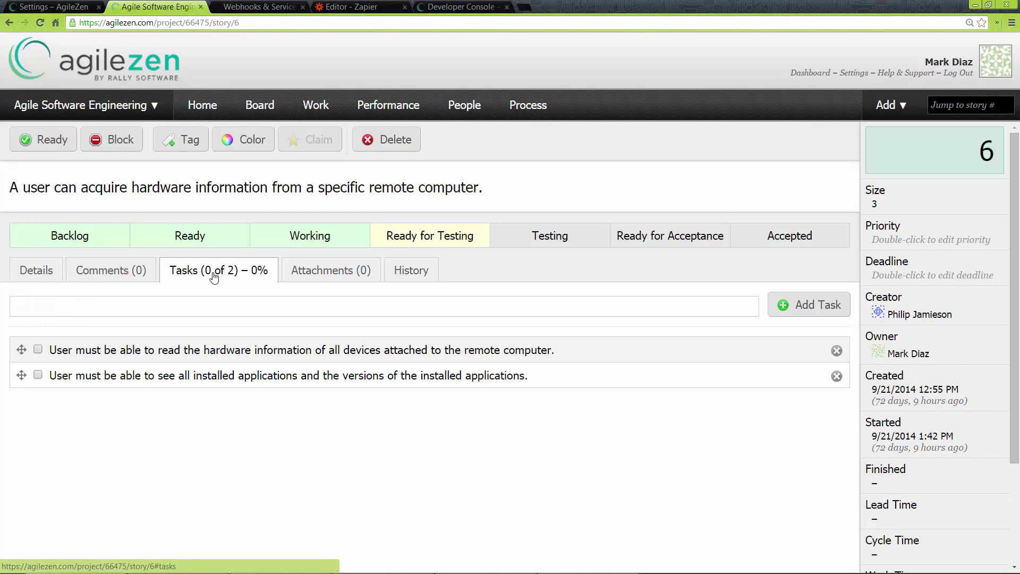
{"action": "left_click", "coordinate": [121, 278]}
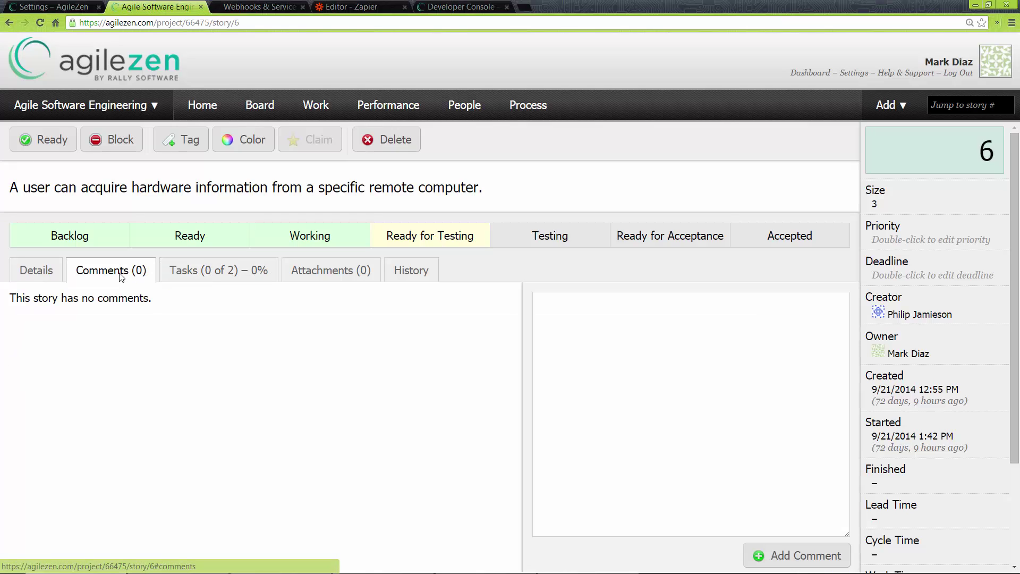
{"action": "left_click", "coordinate": [214, 279]}
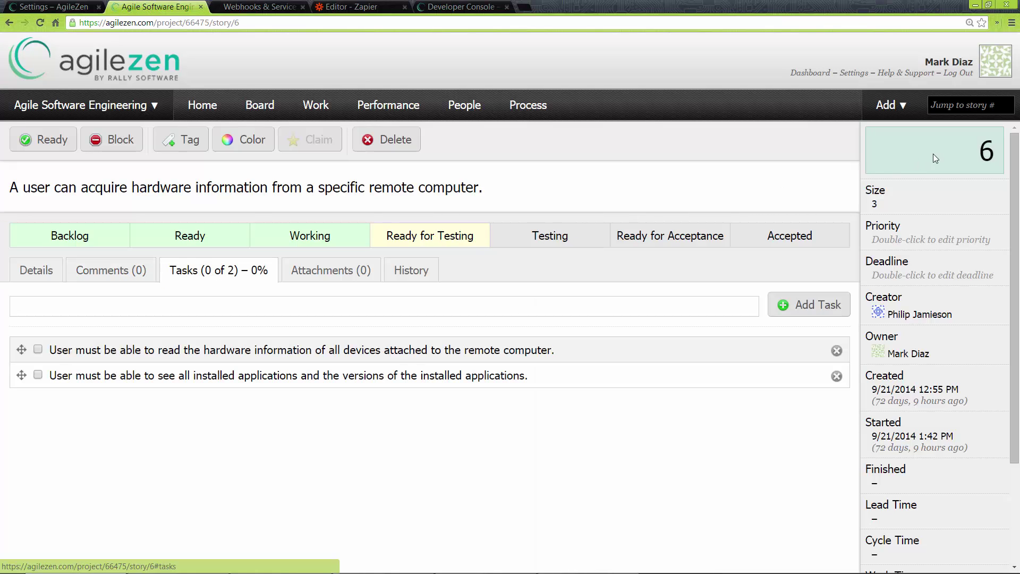
{"action": "left_click", "coordinate": [423, 274]}
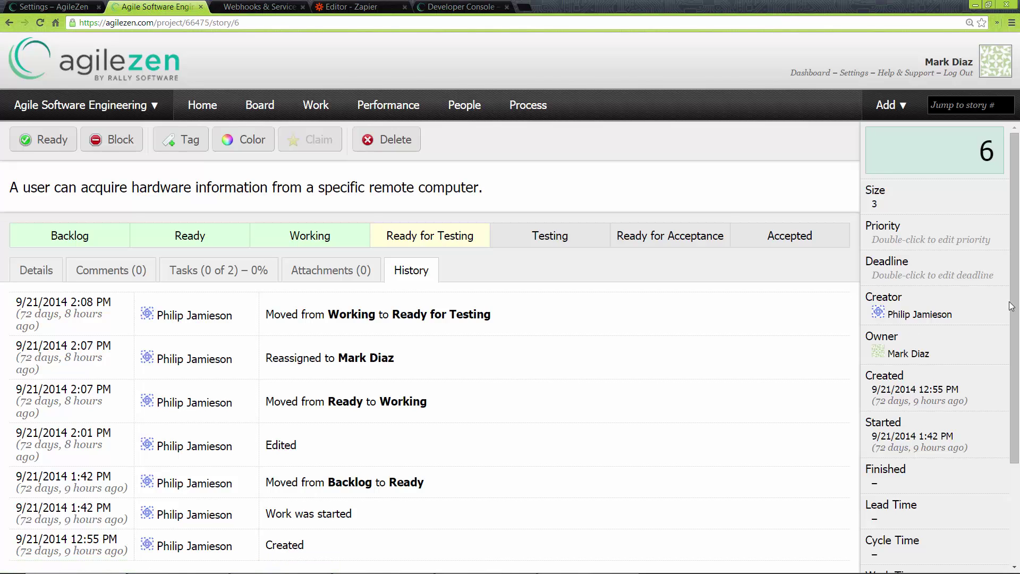
{"action": "scroll", "coordinate": [1009, 305], "scroll_direction": "down", "scroll_amount": 3}
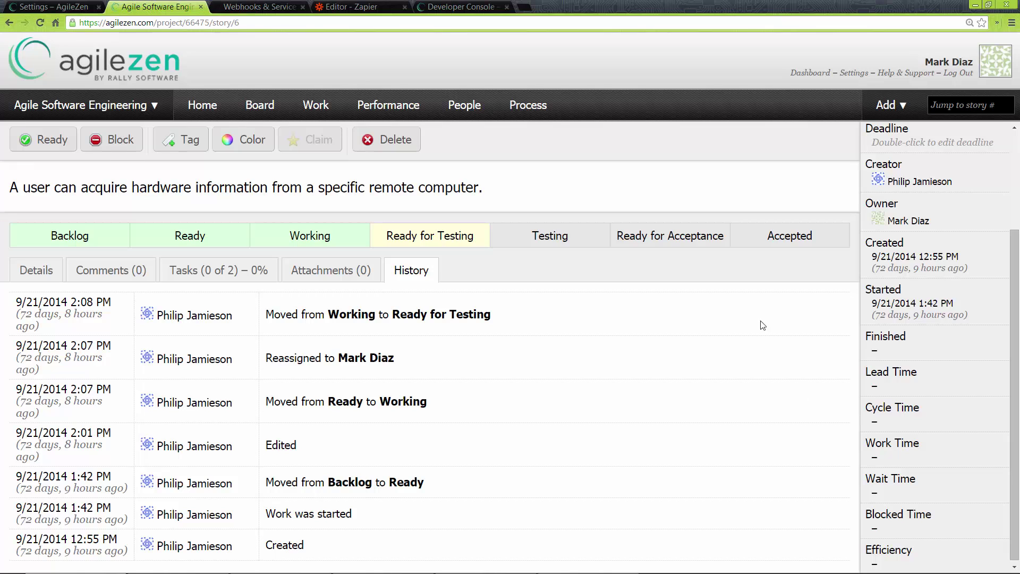
Move story 6 to the Testing phase and return to the board
{"action": "left_click", "coordinate": [523, 242]}
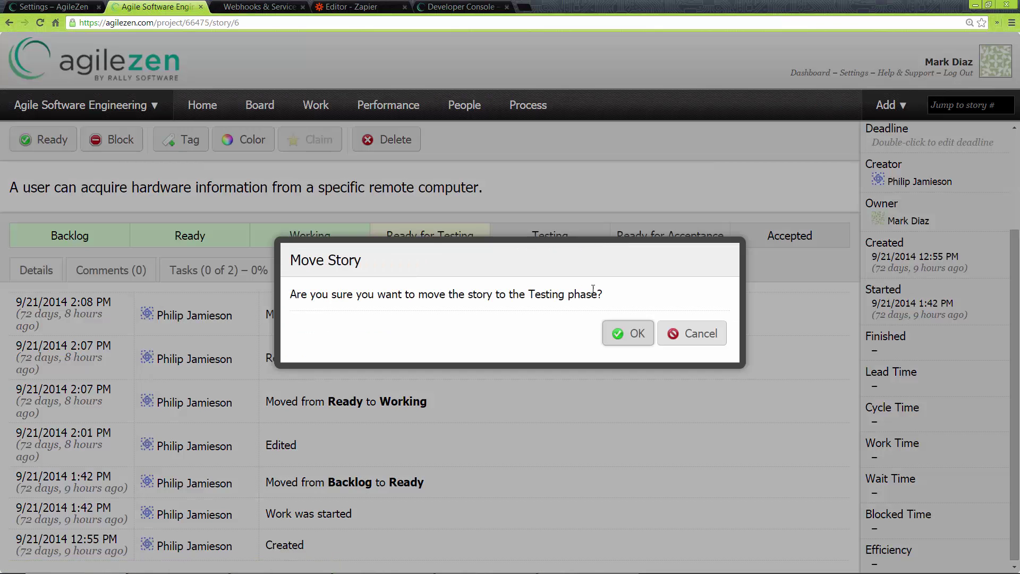
{"action": "left_click", "coordinate": [644, 338]}
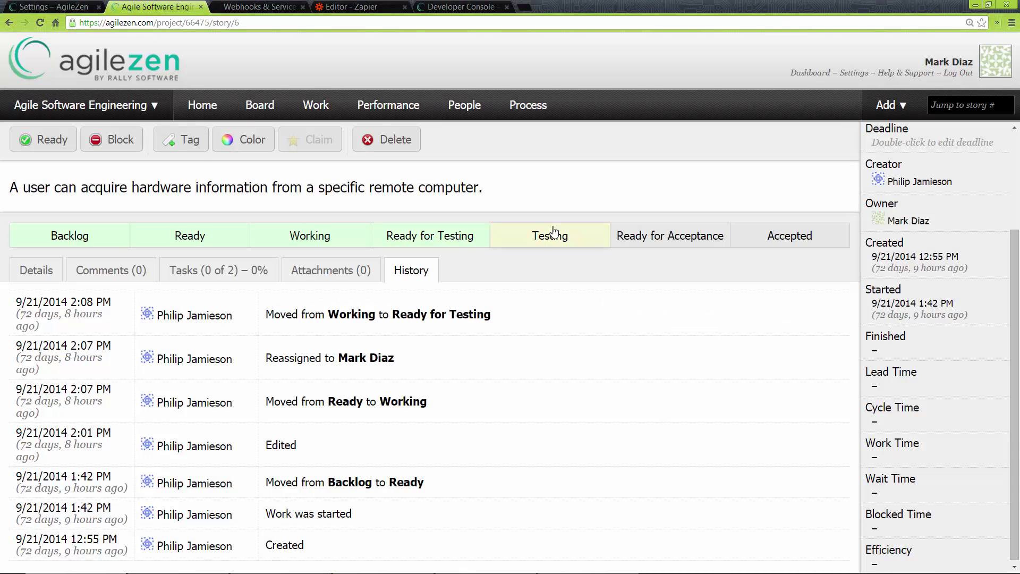
{"action": "left_click", "coordinate": [268, 102]}
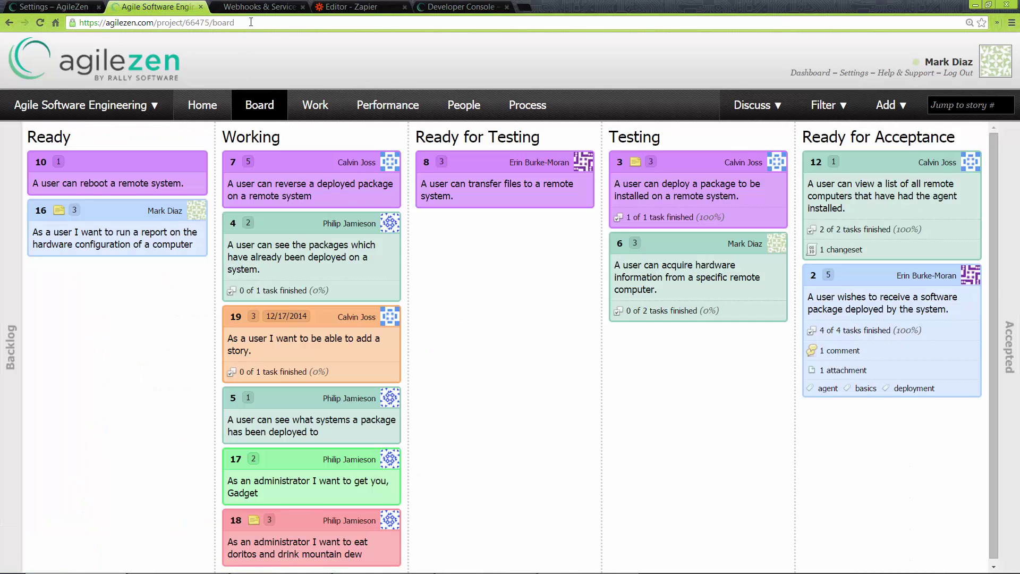
Send a GET request for /api/v1/projects/66475?with=members,phases from the Developer Console, using the MockApp key and JSON output
{"action": "left_click", "coordinate": [251, 22]}
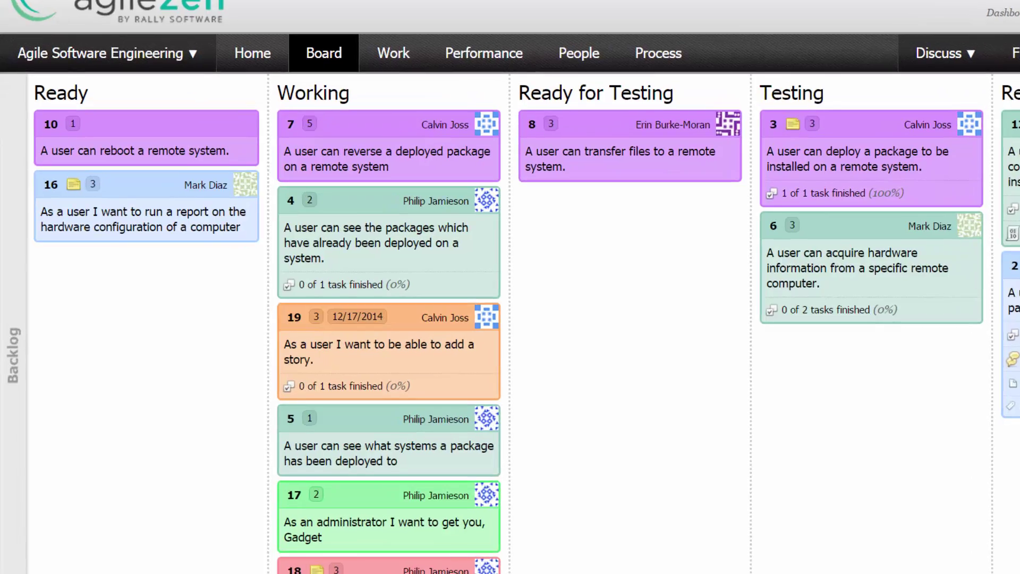
{"action": "left_click", "coordinate": [443, 10]}
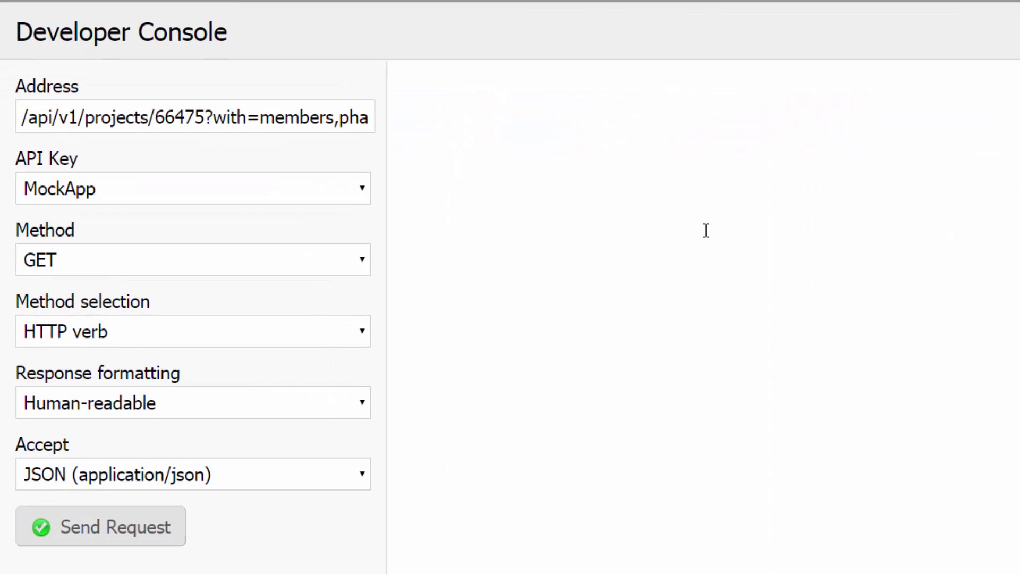
{"action": "left_click_drag", "start_coordinate": [21, 118], "coordinate": [444, 139]}
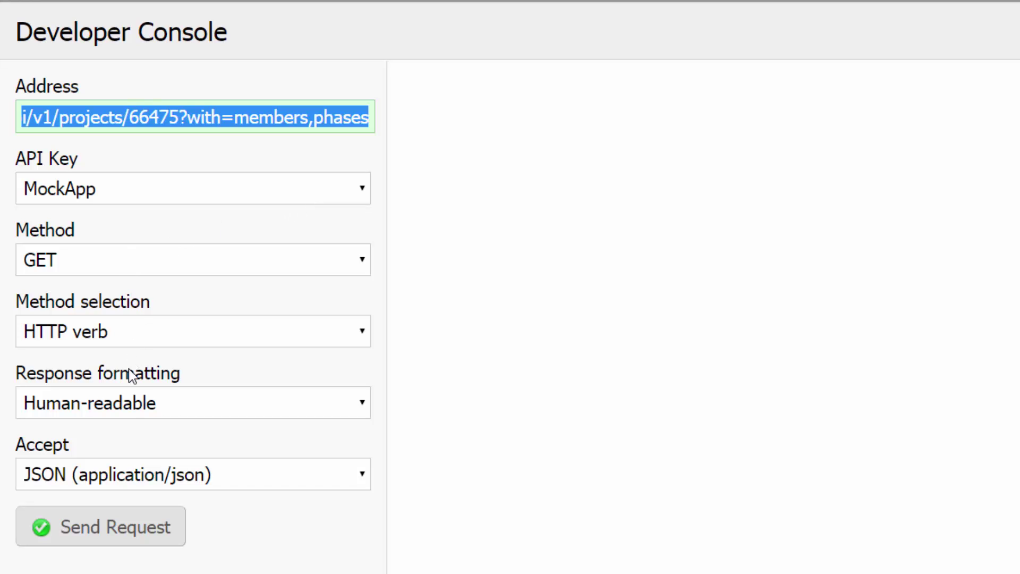
{"action": "left_click", "coordinate": [117, 537]}
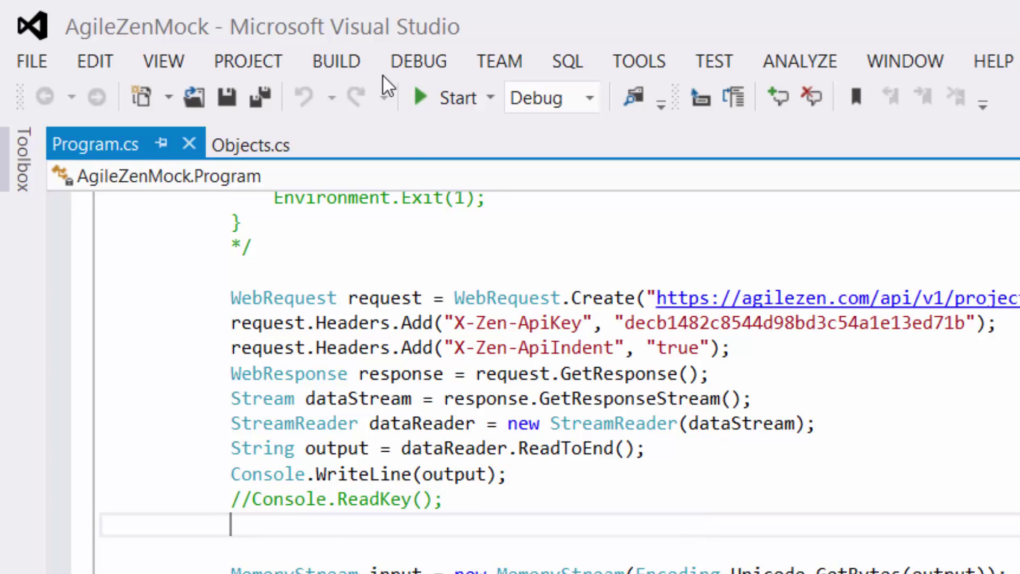
Run the AgileZenMock program in Visual Studio to output a JSON story, and continue past its console pause
{"action": "left_click", "coordinate": [410, 94]}
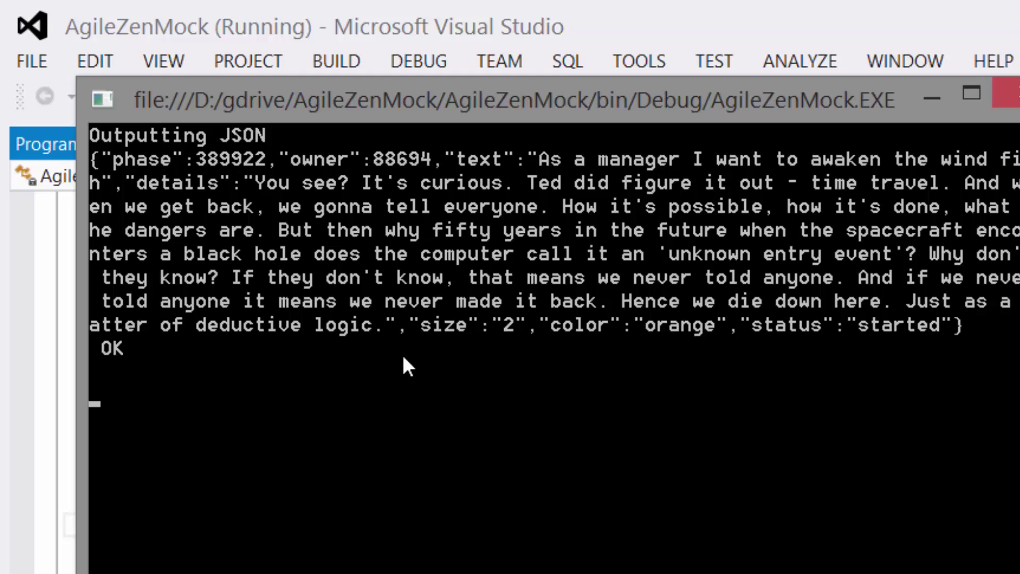
{"action": "key", "text": "Return"}
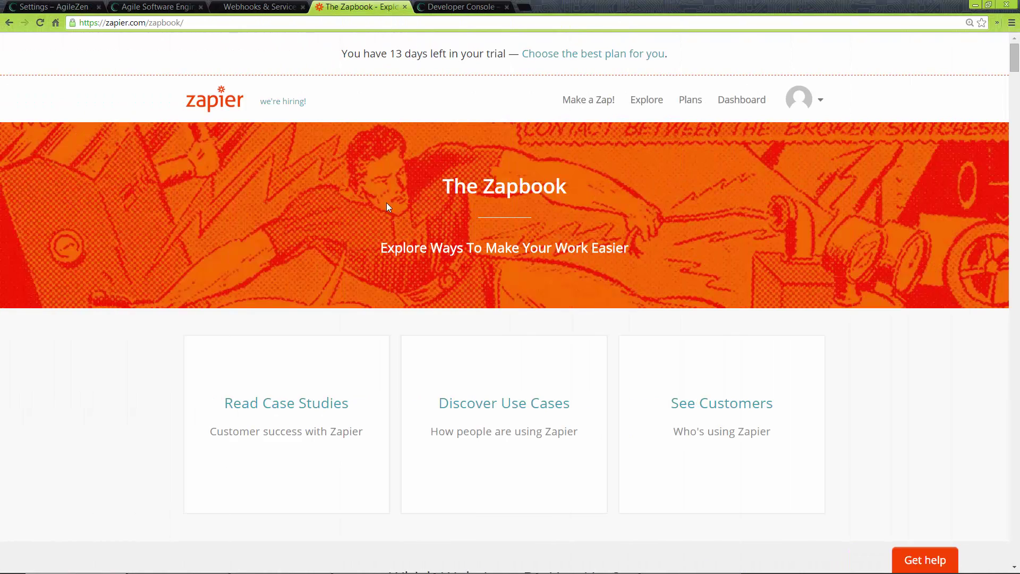
Filter the app list in Zapier's Zapbook by the Project Management category
{"action": "scroll", "coordinate": [387, 203], "scroll_direction": "down", "scroll_amount": 3}
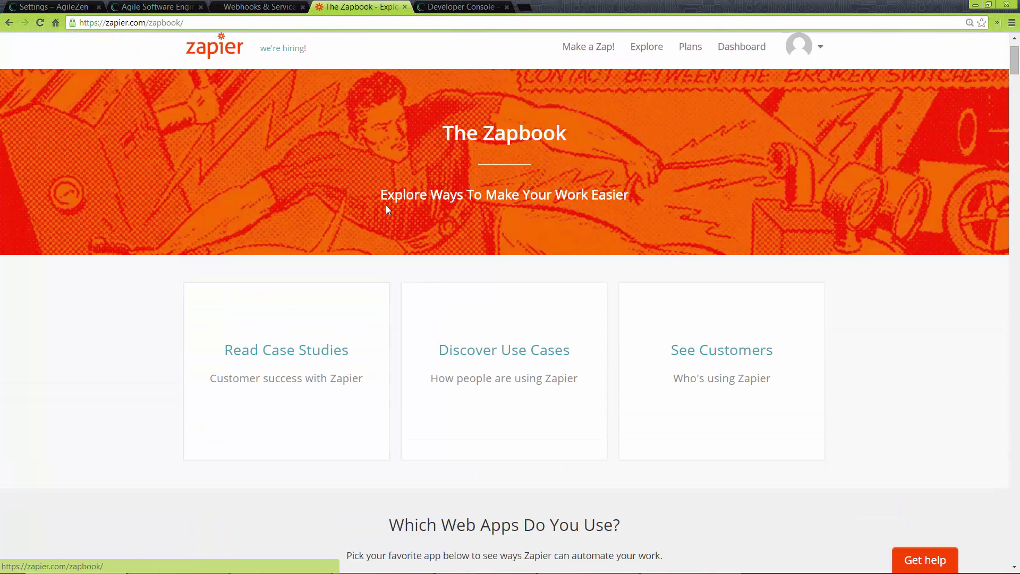
{"action": "scroll", "coordinate": [386, 207], "scroll_direction": "down", "scroll_amount": 4}
{"action": "scroll", "coordinate": [387, 212], "scroll_direction": "down", "scroll_amount": 8}
{"action": "scroll", "coordinate": [385, 206], "scroll_direction": "down", "scroll_amount": 2}
{"action": "scroll", "coordinate": [386, 206], "scroll_direction": "down", "scroll_amount": 1}
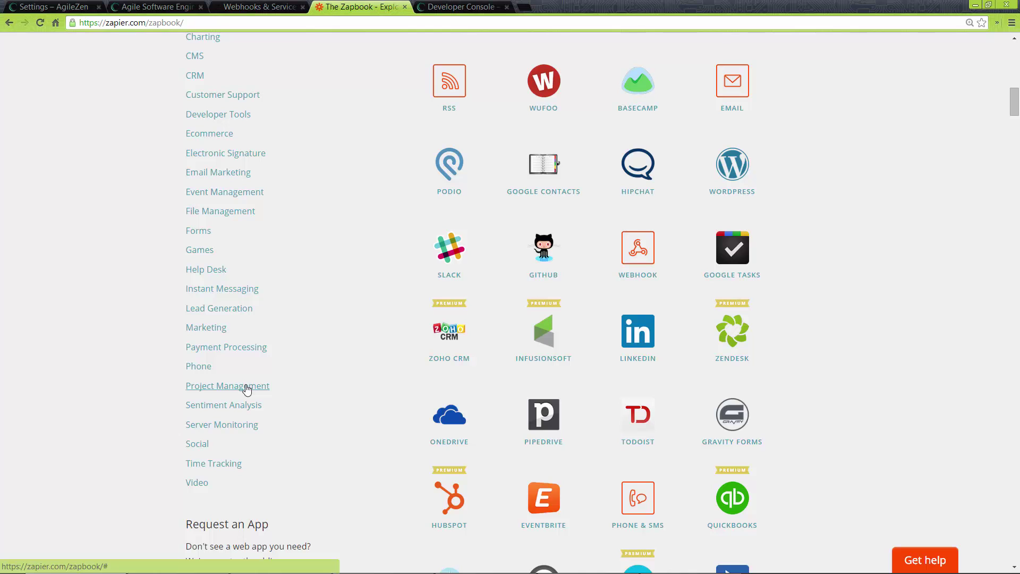
{"action": "scroll", "coordinate": [315, 364], "scroll_direction": "down", "scroll_amount": 3}
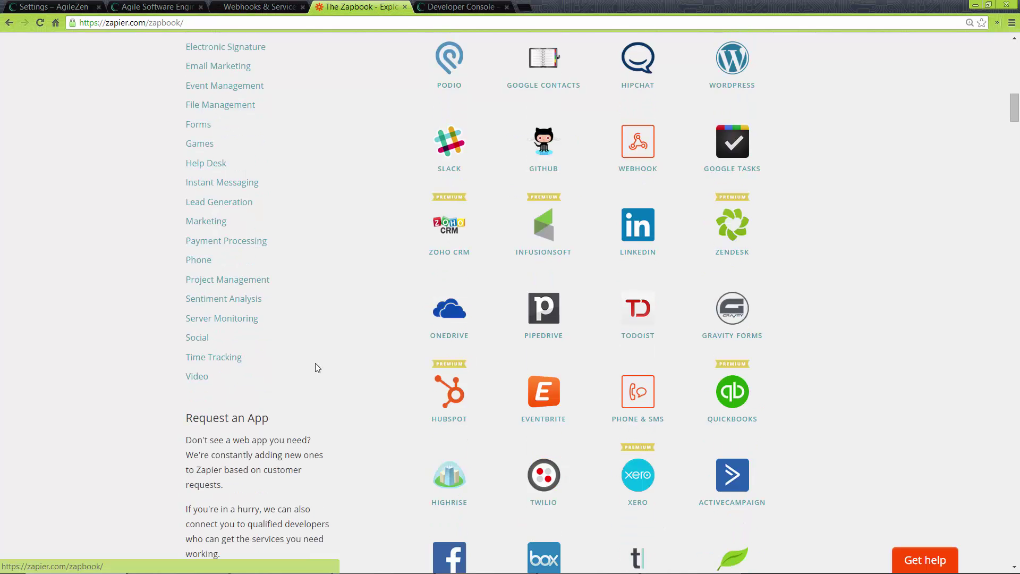
{"action": "scroll", "coordinate": [315, 365], "scroll_direction": "up", "scroll_amount": 2}
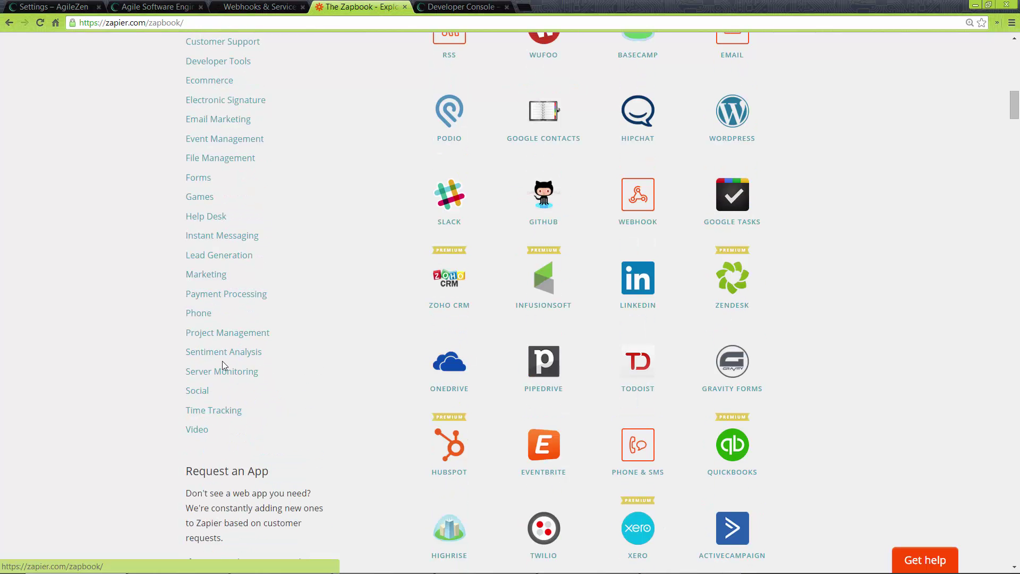
{"action": "left_click", "coordinate": [221, 342]}
Sort the filtered Zapbook apps alphabetically and open the AgileZen integration
{"action": "scroll", "coordinate": [317, 327], "scroll_direction": "up", "scroll_amount": 5}
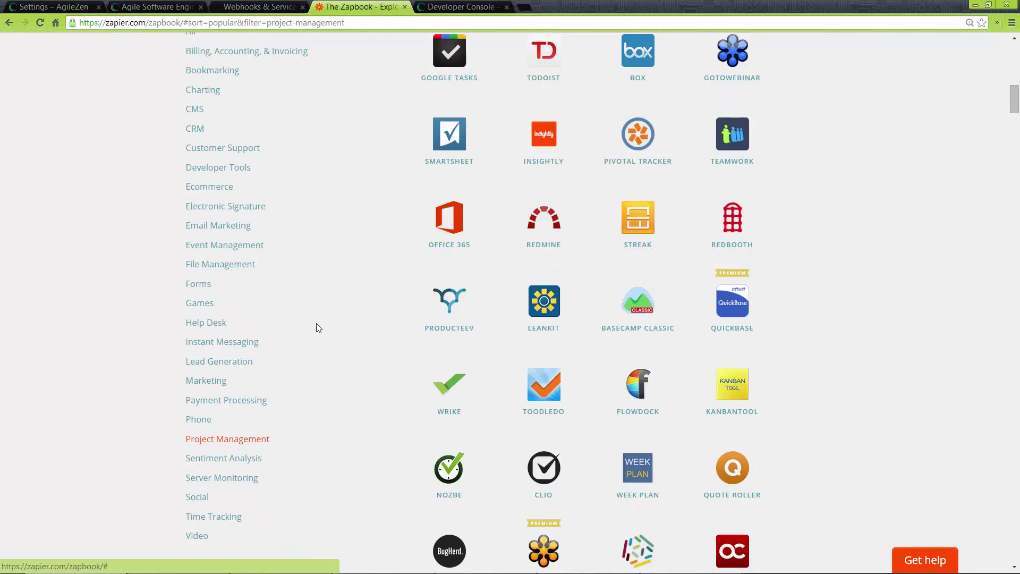
{"action": "scroll", "coordinate": [319, 327], "scroll_direction": "up", "scroll_amount": 2}
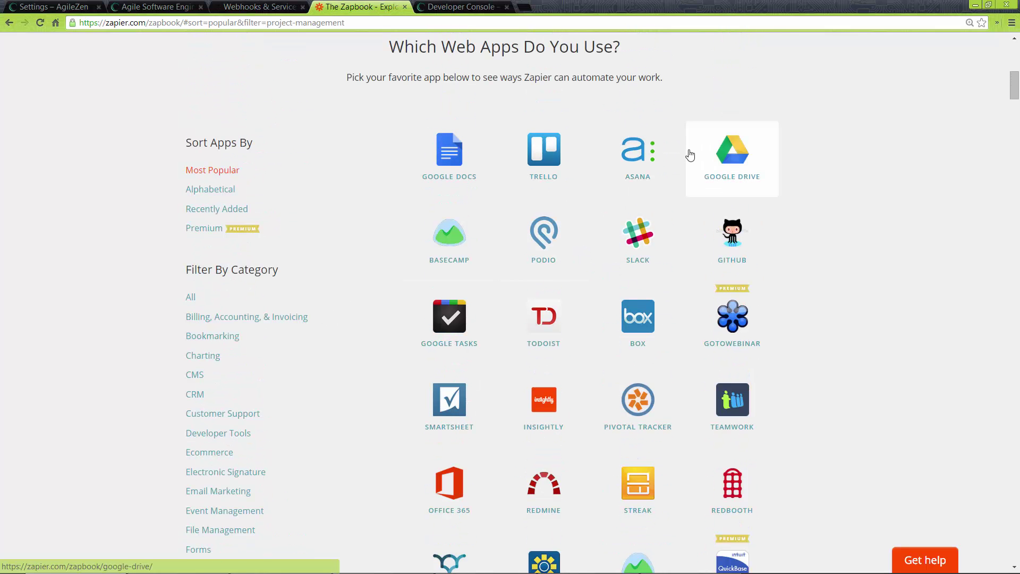
{"action": "left_click", "coordinate": [210, 190]}
{"action": "left_click", "coordinate": [550, 161]}
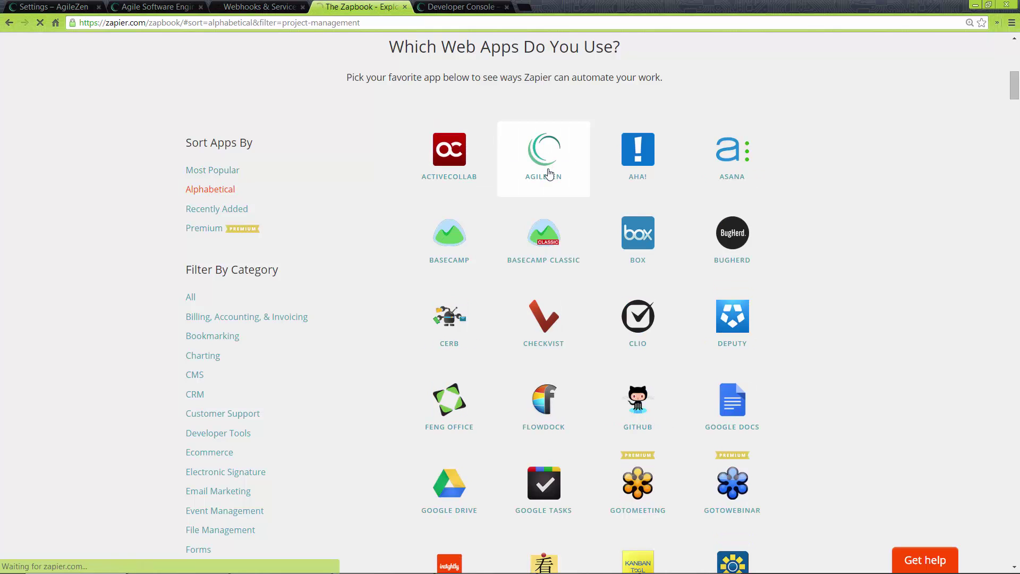
Explore AgileZen's shared Zaps and narrow them to those that also use Notify My Android
{"action": "scroll", "coordinate": [638, 361], "scroll_direction": "down", "scroll_amount": 1}
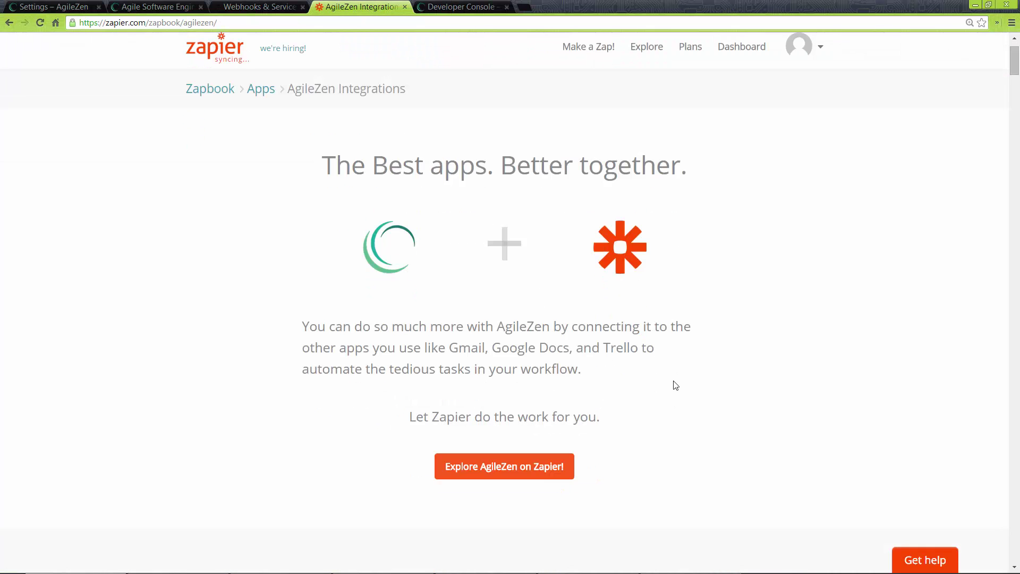
{"action": "left_click", "coordinate": [511, 465]}
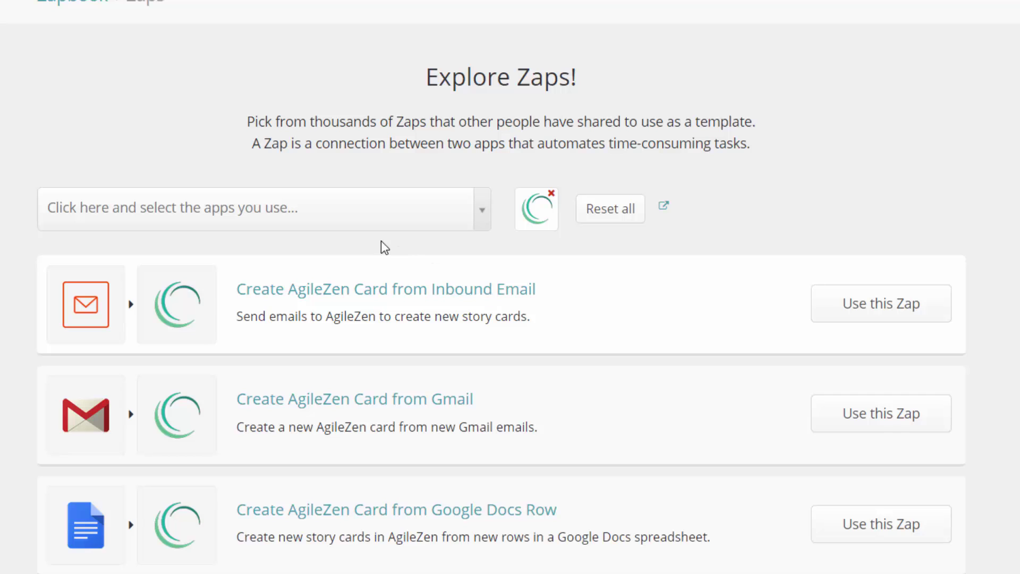
{"action": "left_click", "coordinate": [359, 229]}
{"action": "type", "text": "notif"}
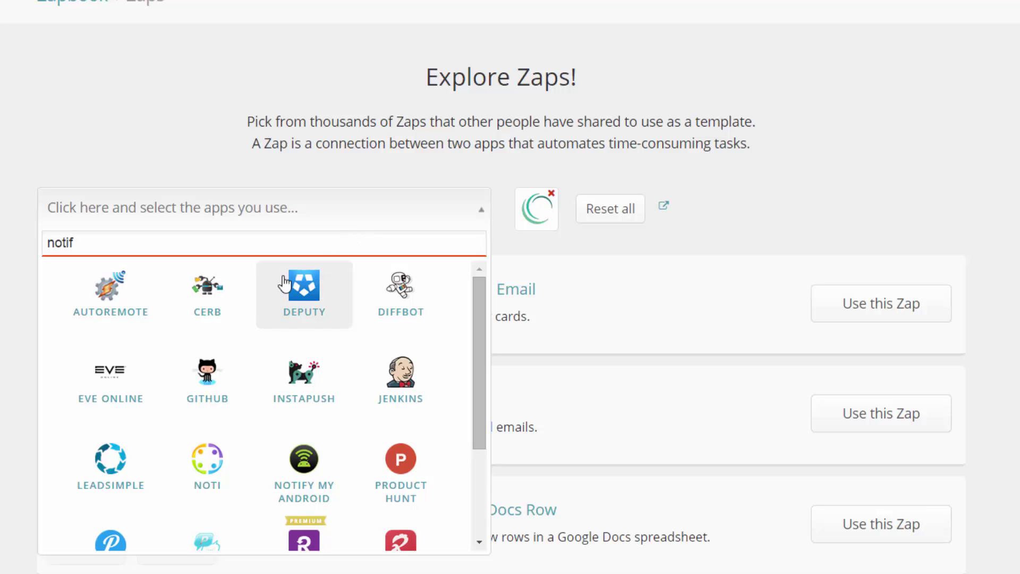
{"action": "left_click", "coordinate": [303, 470]}
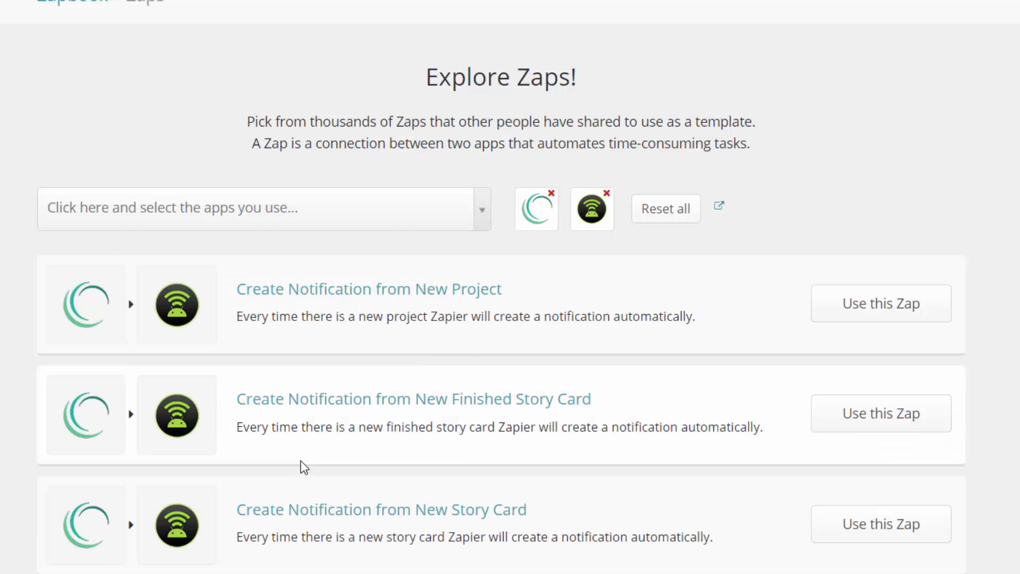
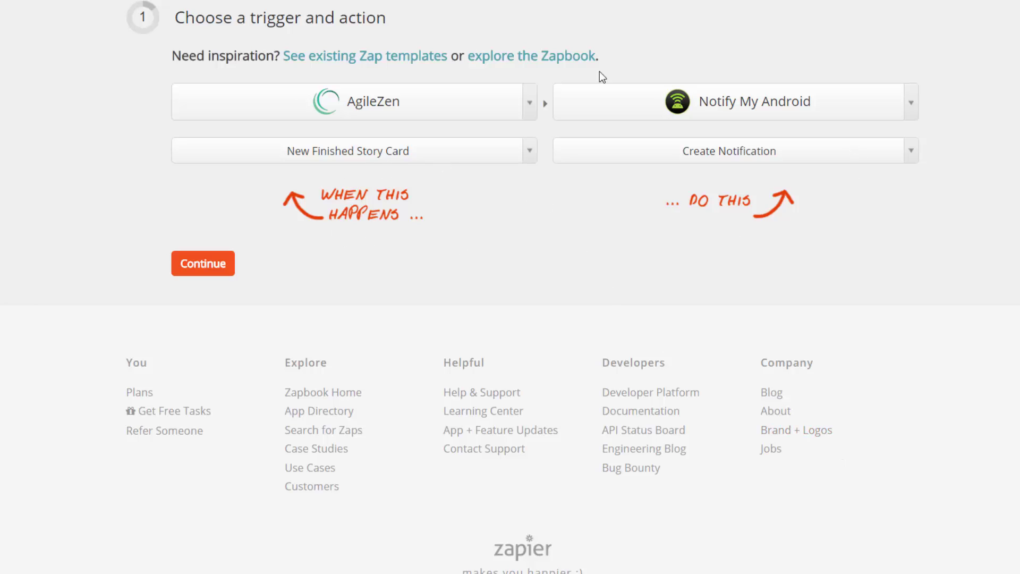
Accept the New Finished Story Card trigger and Create Notification action, then test and accept the AgileZen and Notify My Android accounts
{"action": "left_click", "coordinate": [222, 270]}
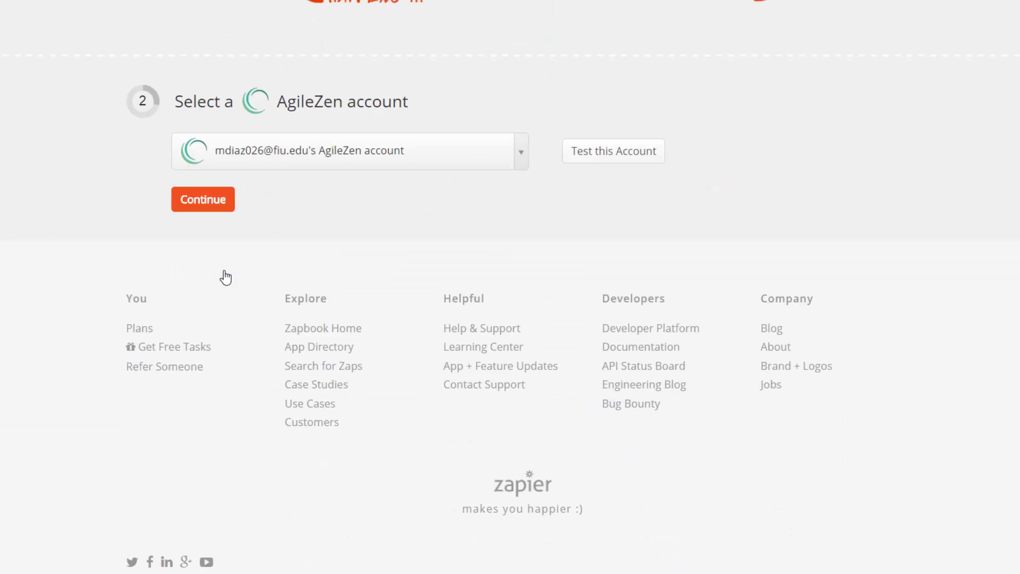
{"action": "left_click", "coordinate": [597, 160]}
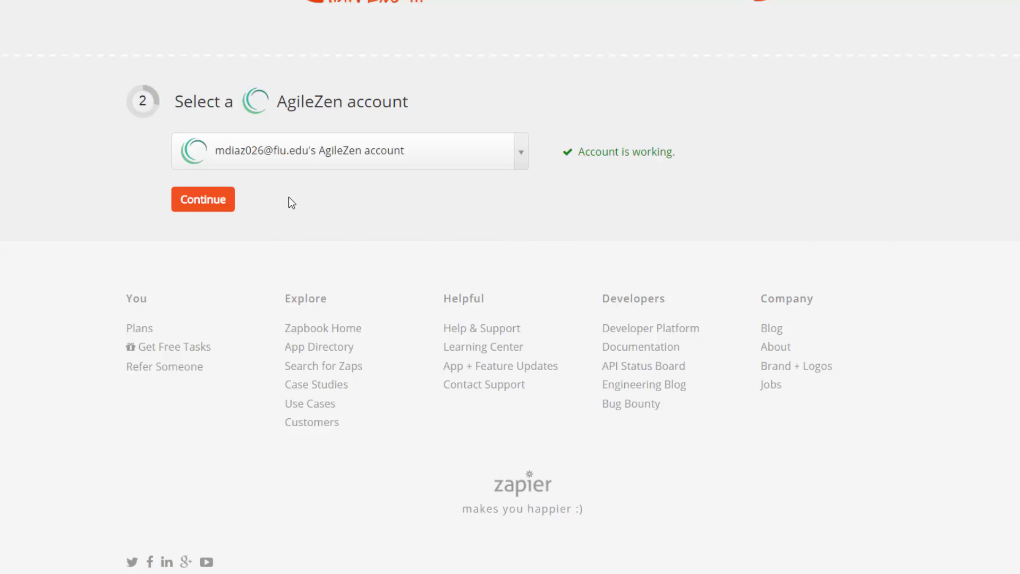
{"action": "left_click", "coordinate": [220, 201]}
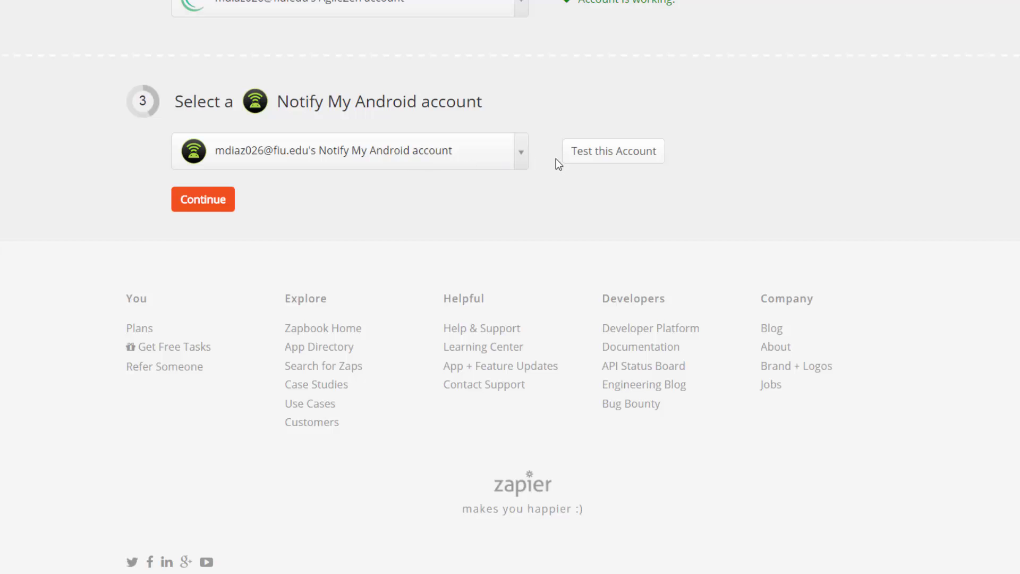
{"action": "left_click", "coordinate": [592, 161]}
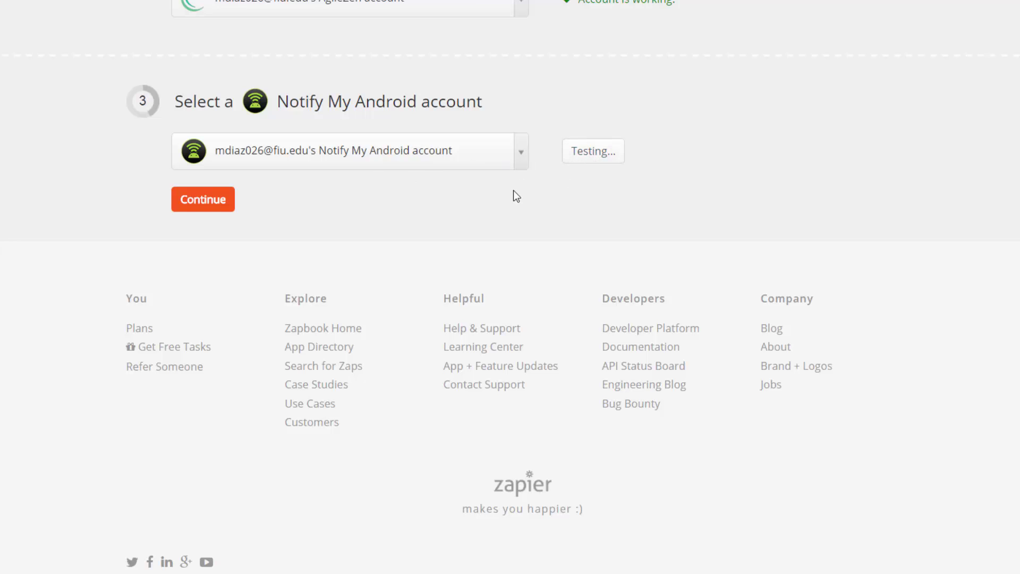
{"action": "left_click", "coordinate": [220, 203]}
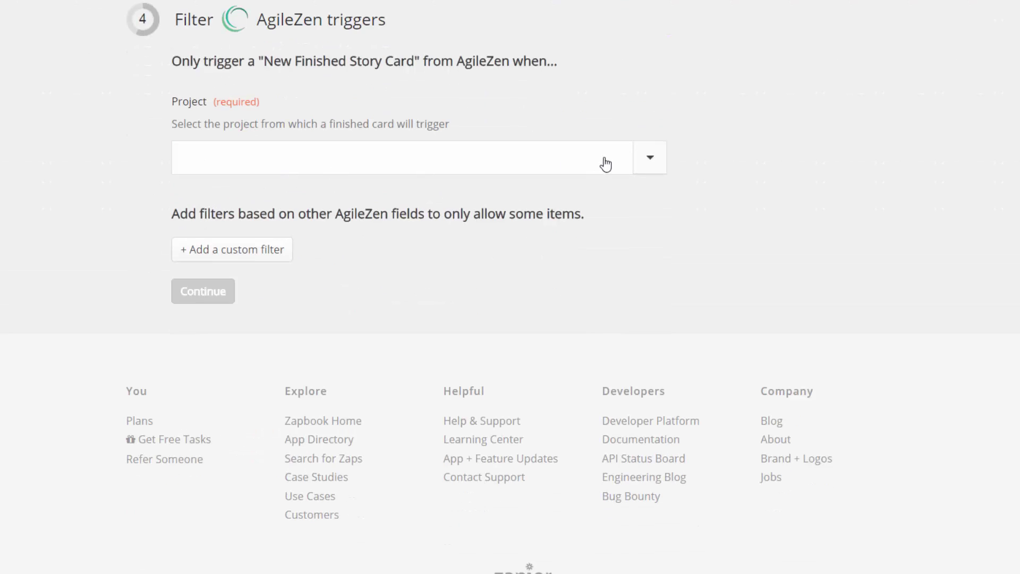
Set the trigger's project to Agile Software Engineering and continue to the notification field matching
{"action": "left_click", "coordinate": [651, 159]}
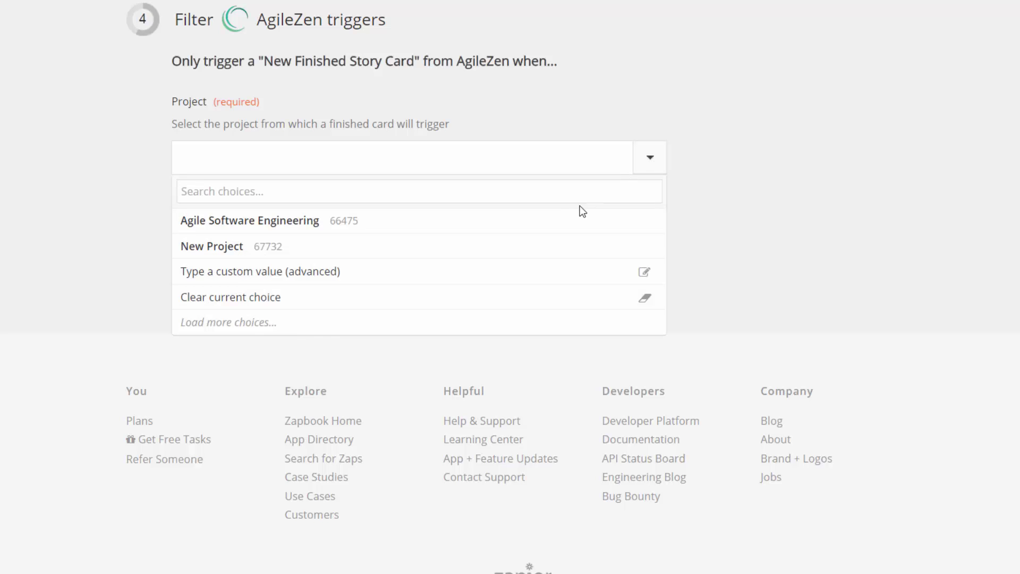
{"action": "left_click", "coordinate": [562, 224]}
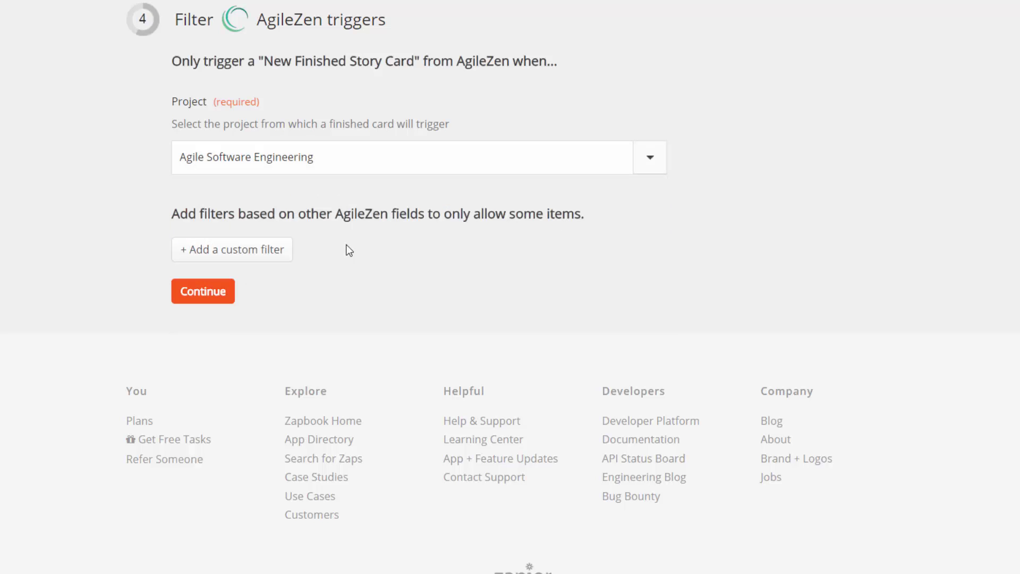
{"action": "left_click", "coordinate": [215, 296]}
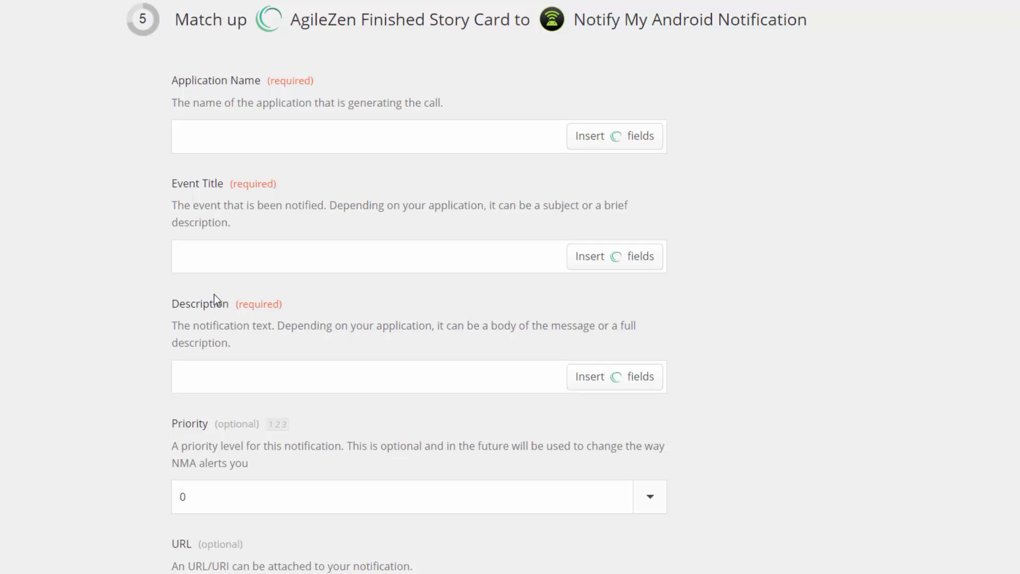
Set the Application Name to the Project Name field and the Event Title to "Story", the ID field and "Complete"
{"action": "left_click", "coordinate": [591, 141]}
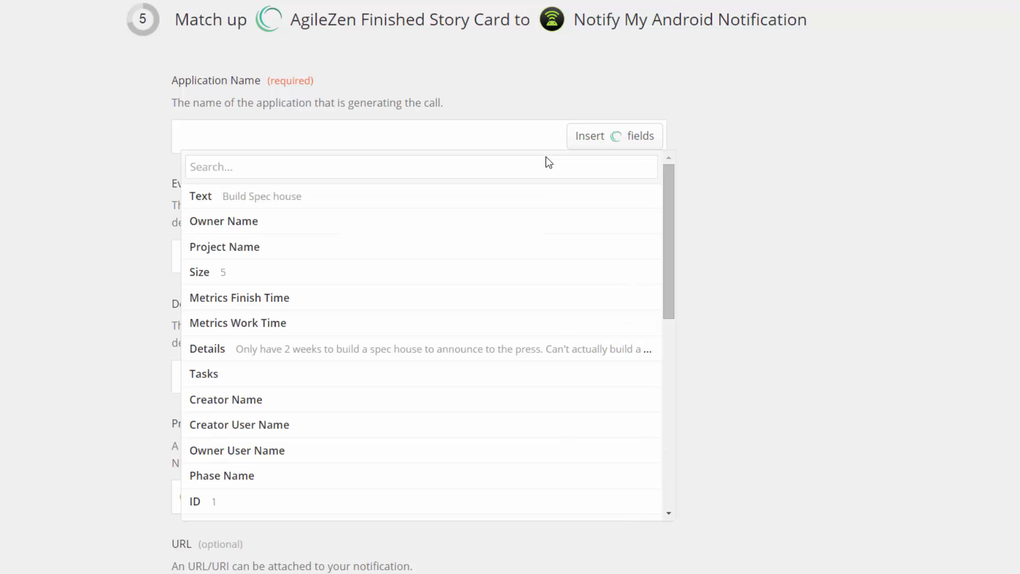
{"action": "left_click", "coordinate": [451, 244]}
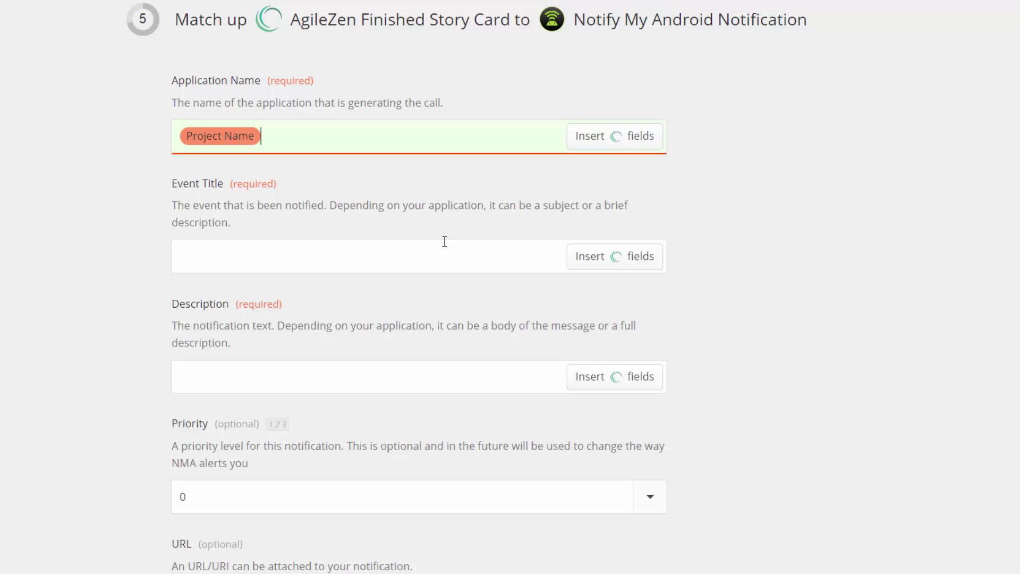
{"action": "left_click", "coordinate": [609, 257]}
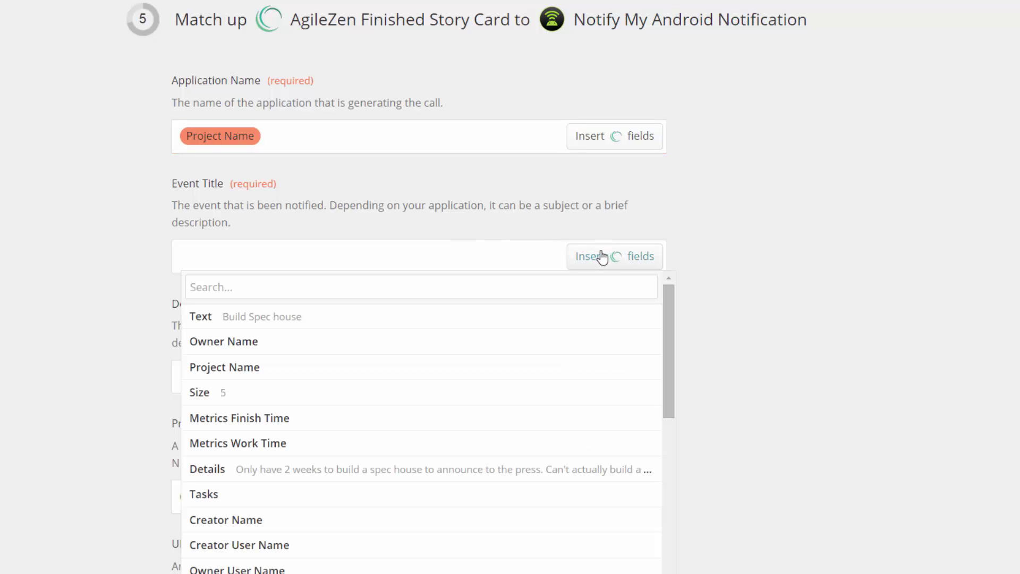
{"action": "left_click", "coordinate": [526, 252]}
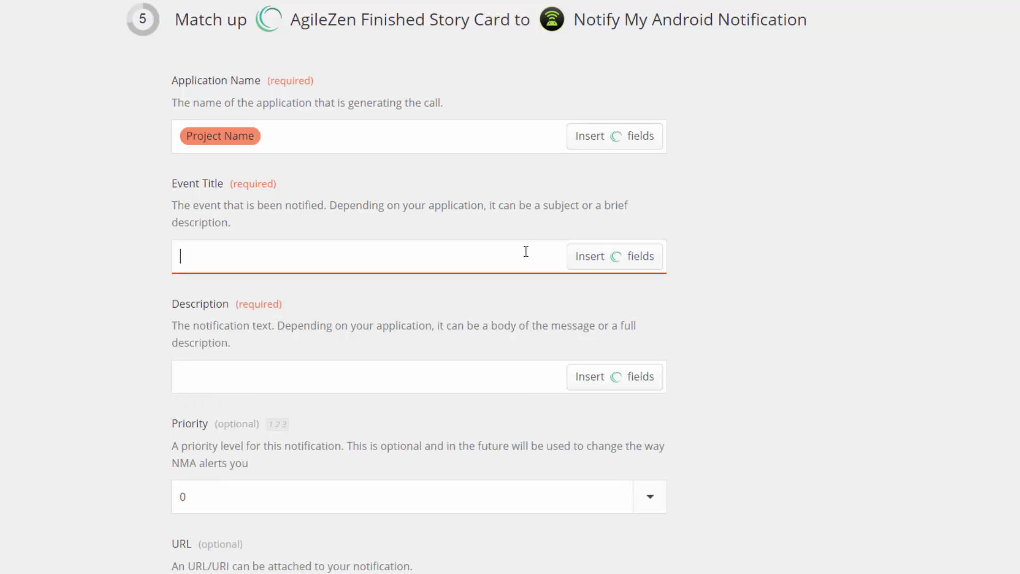
{"action": "type", "text": "Story"}
{"action": "left_click", "coordinate": [576, 255]}
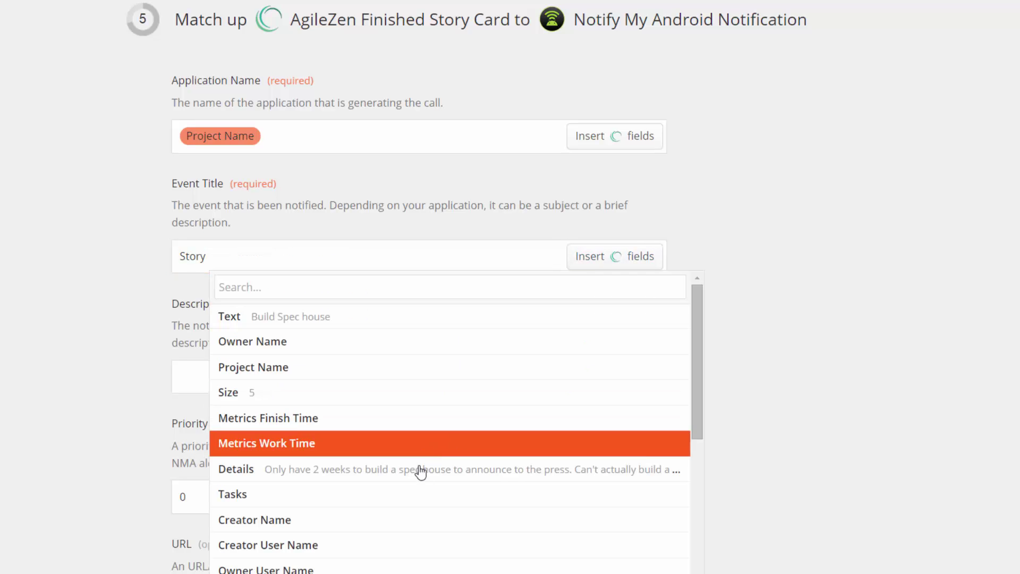
{"action": "scroll", "coordinate": [393, 537], "scroll_direction": "down", "scroll_amount": 2}
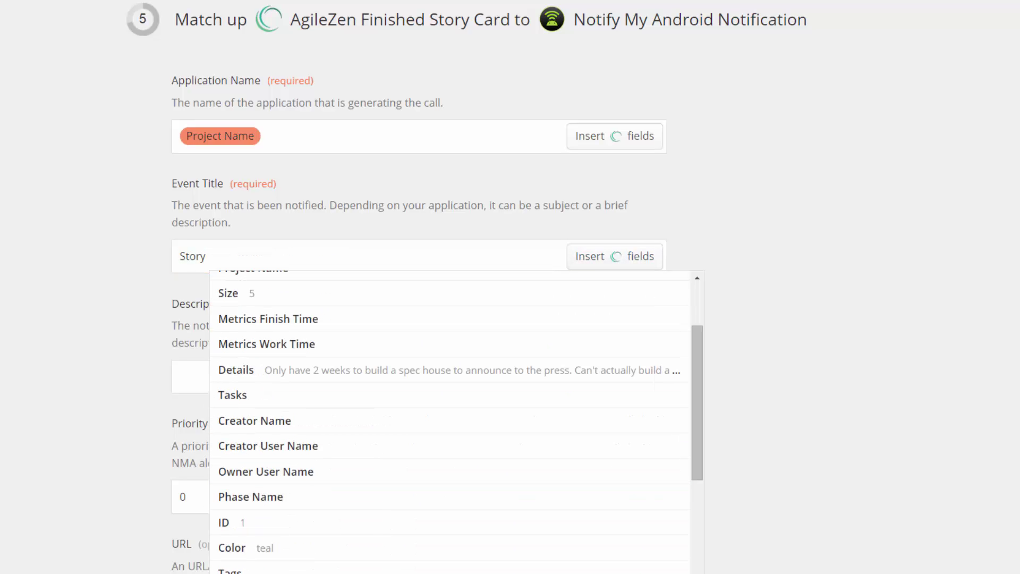
{"action": "left_click", "coordinate": [393, 537]}
{"action": "type", "text": "Complete"}
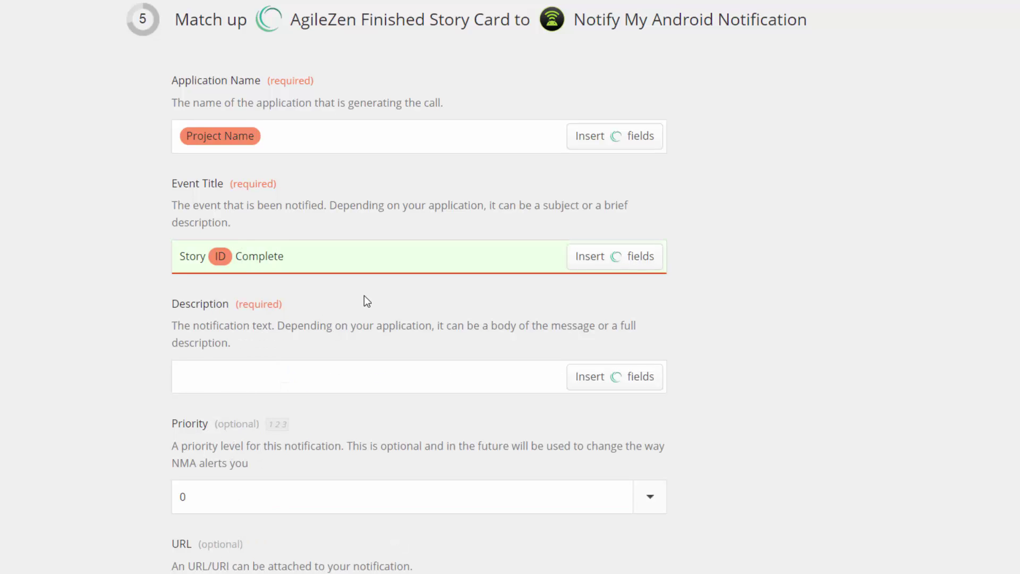
Compose the notification Description as the quoted Text field, "has been completed by" and the Owner User Name field
{"action": "left_click", "coordinate": [509, 375]}
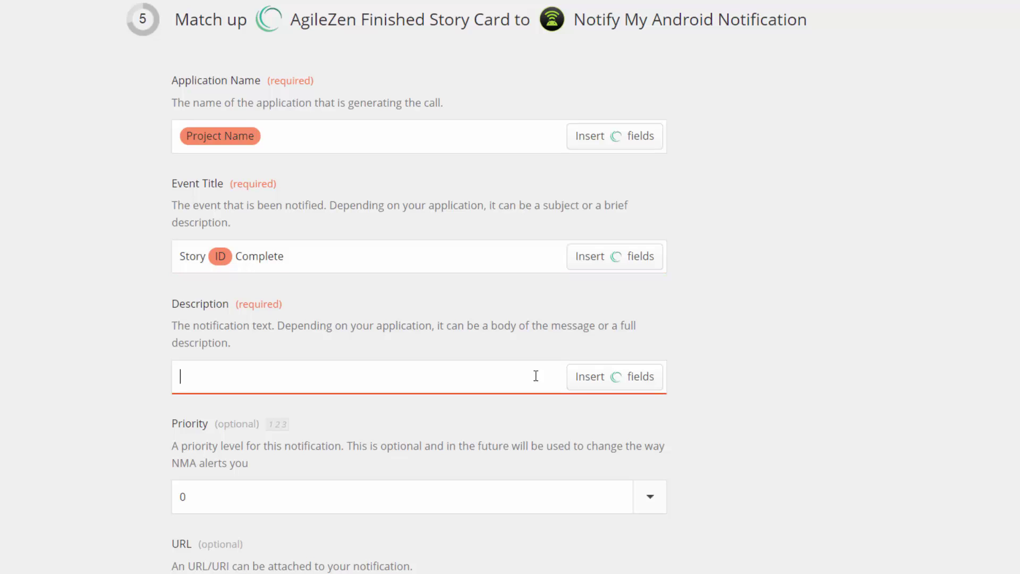
{"action": "left_click", "coordinate": [586, 381]}
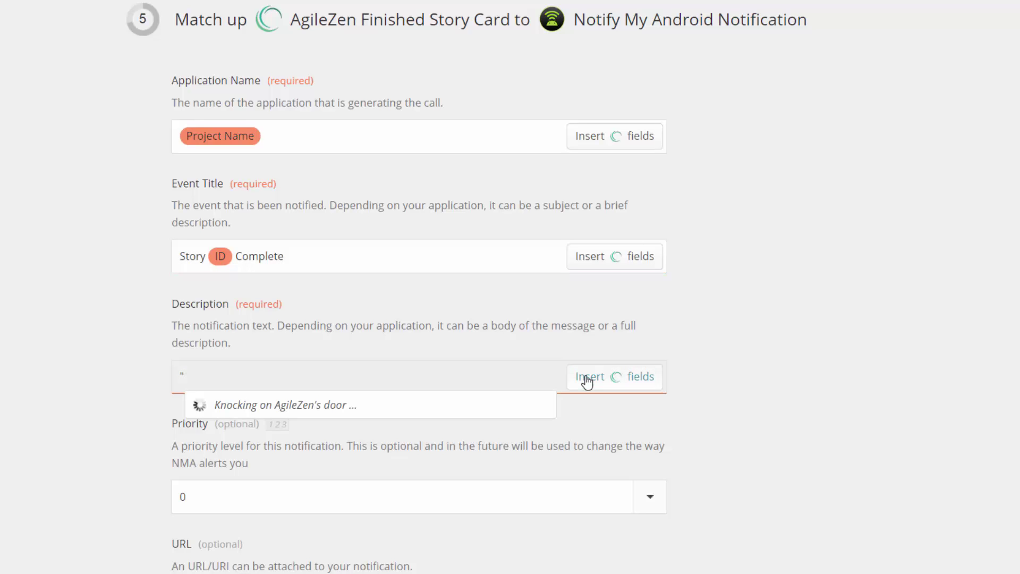
{"action": "type", "text": "\""}
{"action": "left_click", "coordinate": [518, 436]}
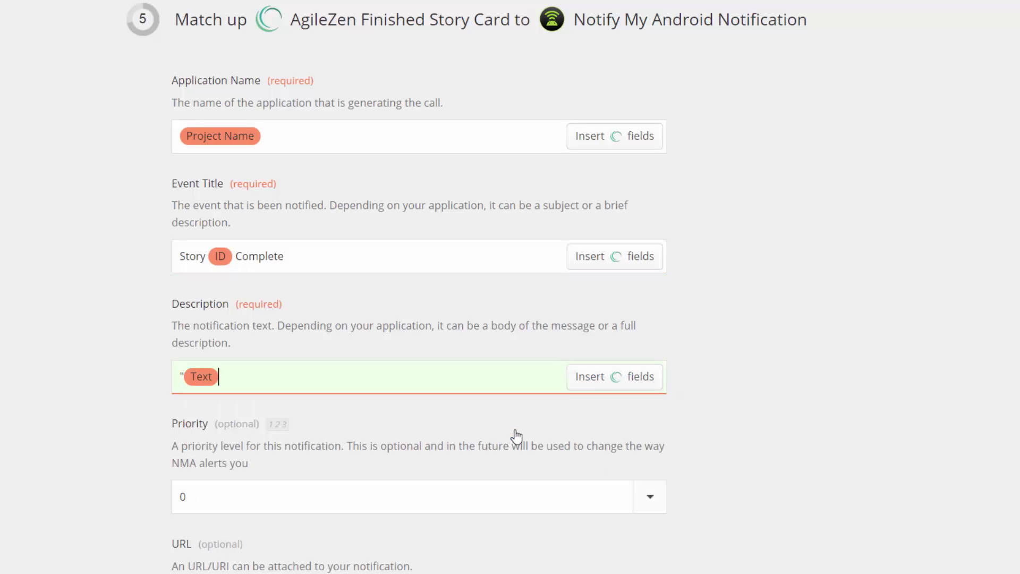
{"action": "type", "text": "\""}
{"action": "type", "text": " ha"}
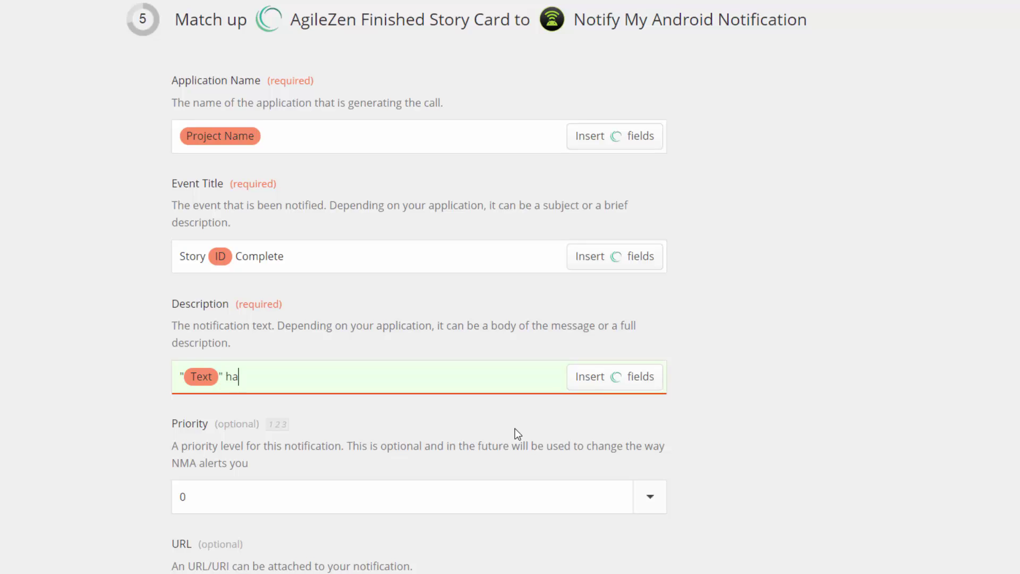
{"action": "type", "text": "s been completed by"}
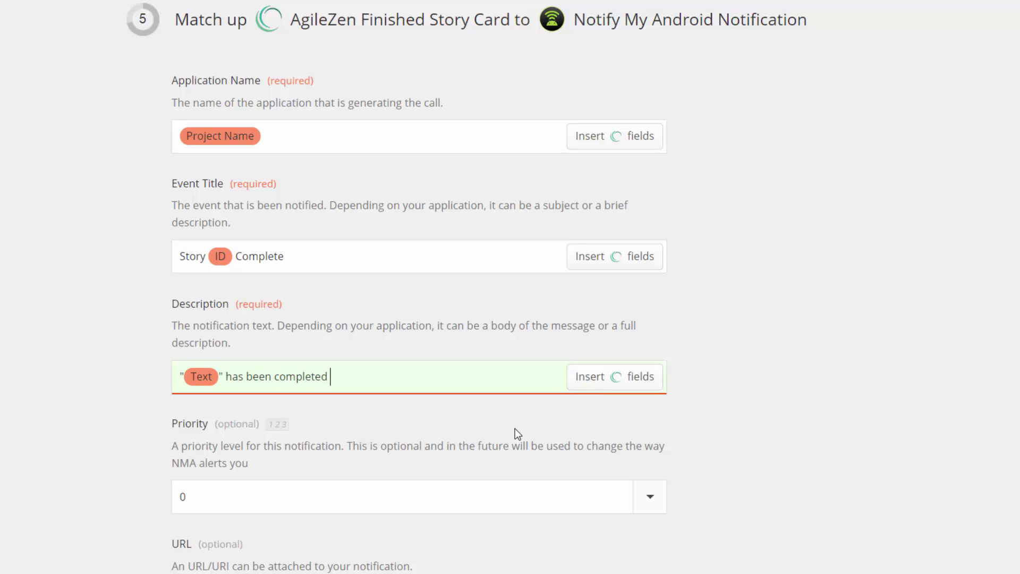
{"action": "left_click", "coordinate": [597, 379]}
{"action": "scroll", "coordinate": [585, 467], "scroll_direction": "down", "scroll_amount": 2}
{"action": "scroll", "coordinate": [590, 487], "scroll_direction": "down", "scroll_amount": 2}
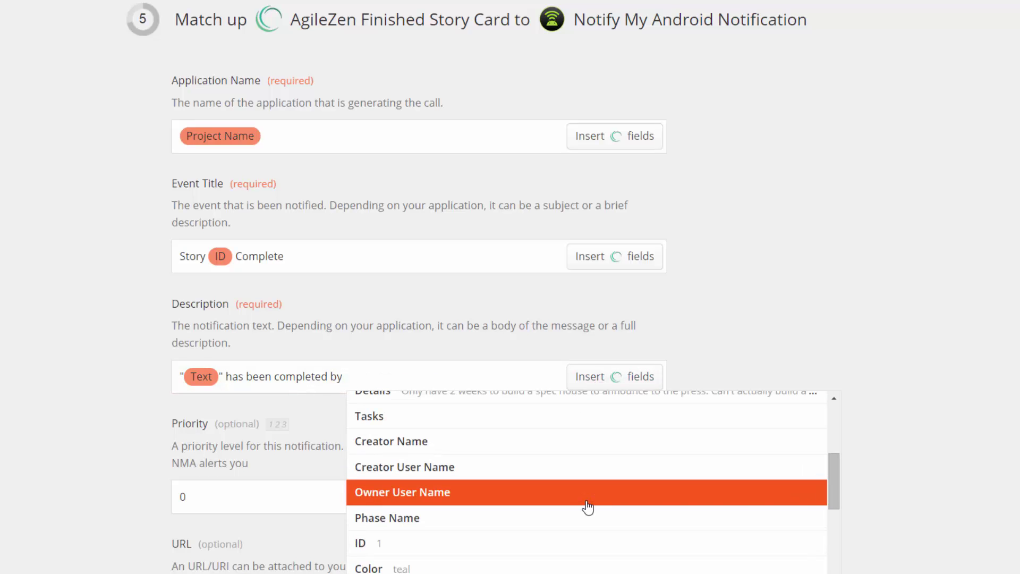
{"action": "scroll", "coordinate": [553, 492], "scroll_direction": "up", "scroll_amount": 2}
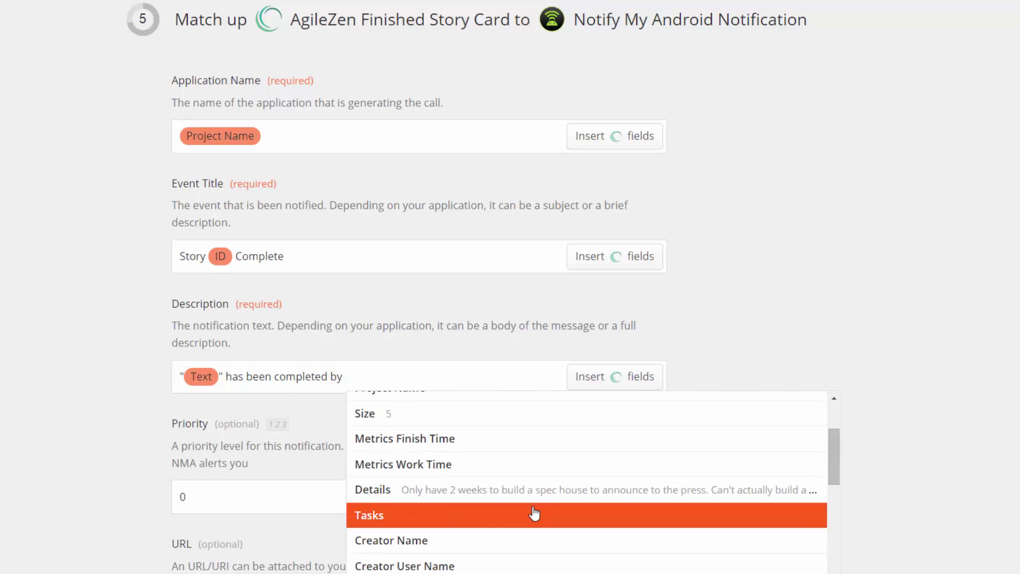
{"action": "left_click", "coordinate": [510, 572]}
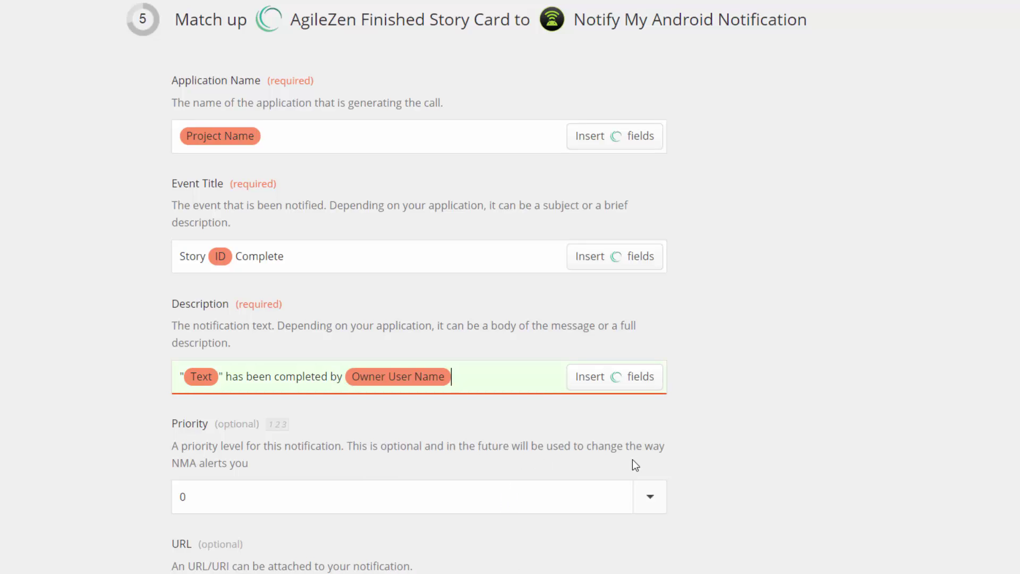
{"action": "left_click", "coordinate": [712, 478]}
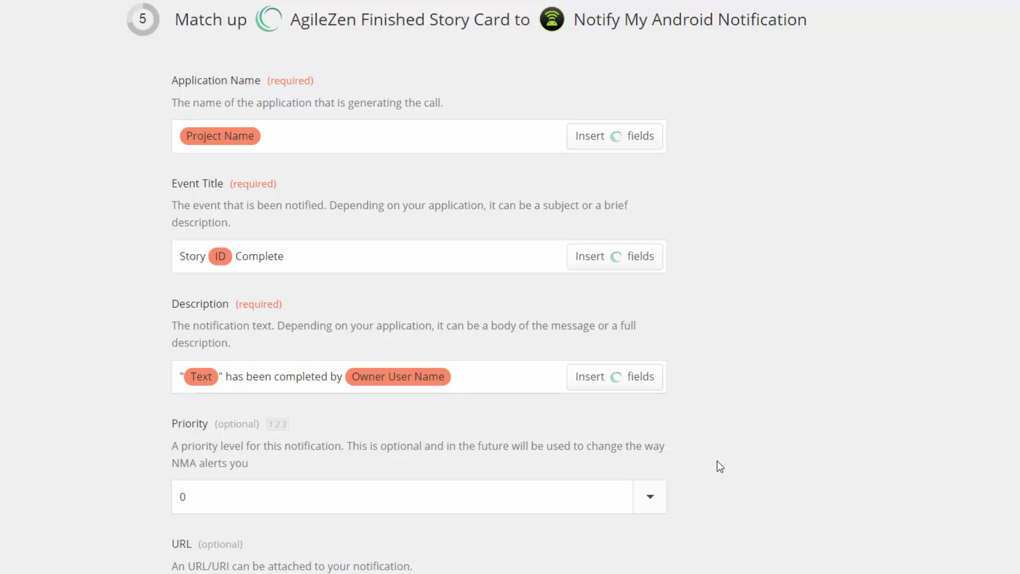
Continue past the notification fields and test the AgileZen trigger to get sample data
{"action": "scroll", "coordinate": [716, 468], "scroll_direction": "down", "scroll_amount": 3}
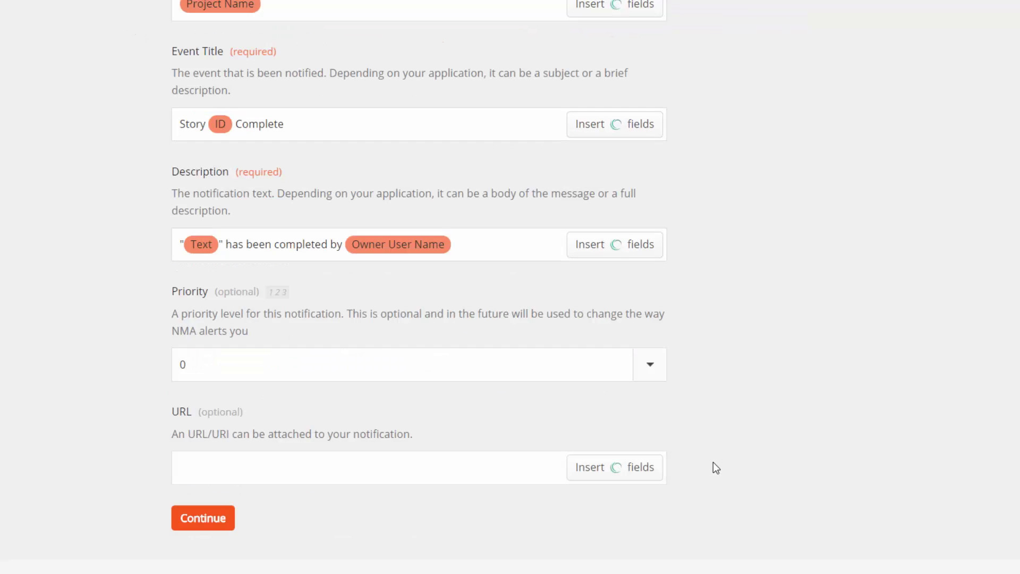
{"action": "left_click", "coordinate": [215, 521]}
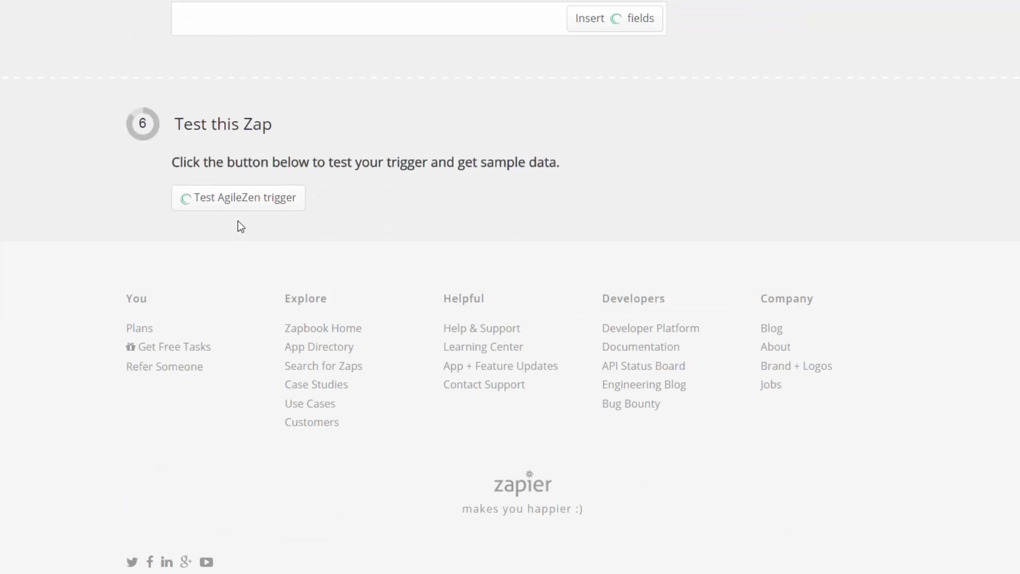
{"action": "left_click", "coordinate": [225, 209]}
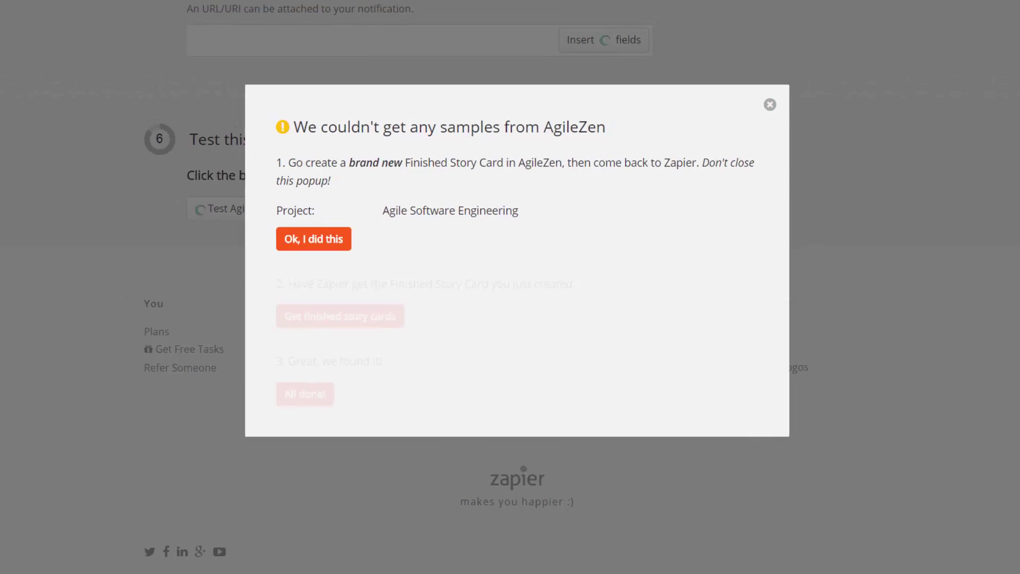
Switch to the AgileZen project page and move story 21 to the Accepted phase, confirming the move
{"action": "left_click", "coordinate": [157, 6]}
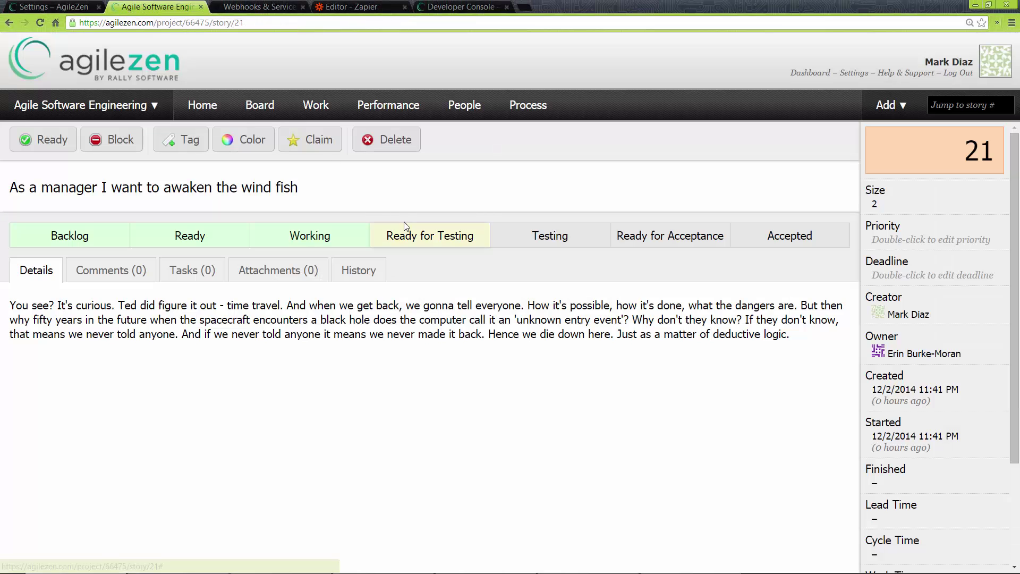
{"action": "left_click", "coordinate": [752, 240]}
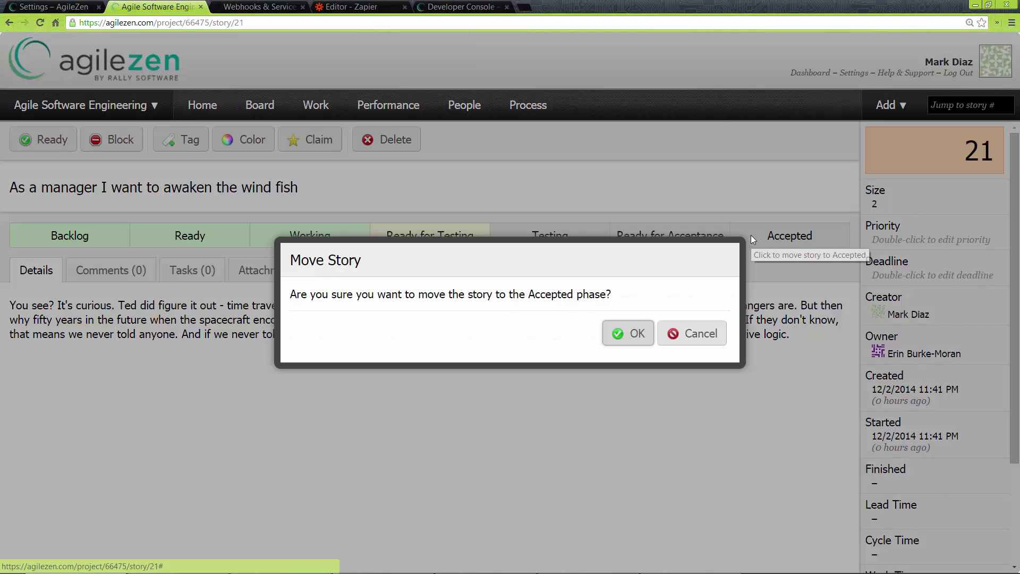
{"action": "left_click", "coordinate": [631, 339]}
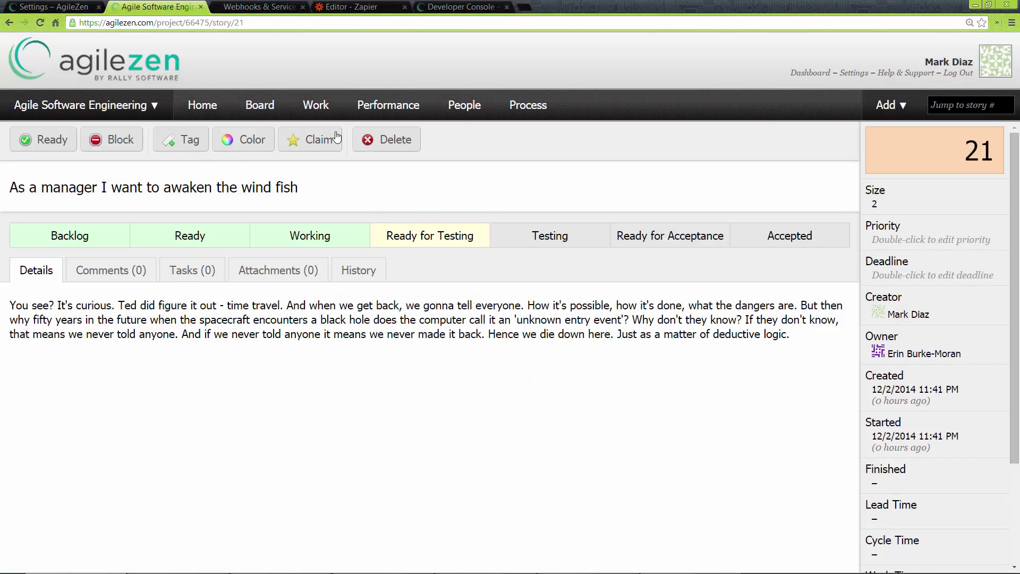
Switch back to the Zapier editor and fetch the newly finished AgileZen story card as the test sample
{"action": "left_click", "coordinate": [355, 8]}
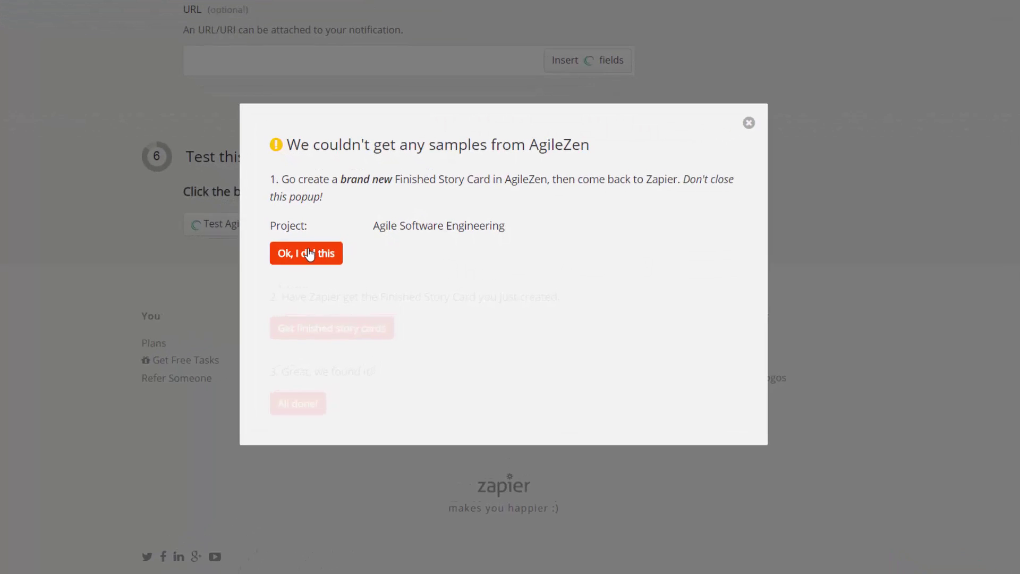
{"action": "left_click", "coordinate": [334, 258]}
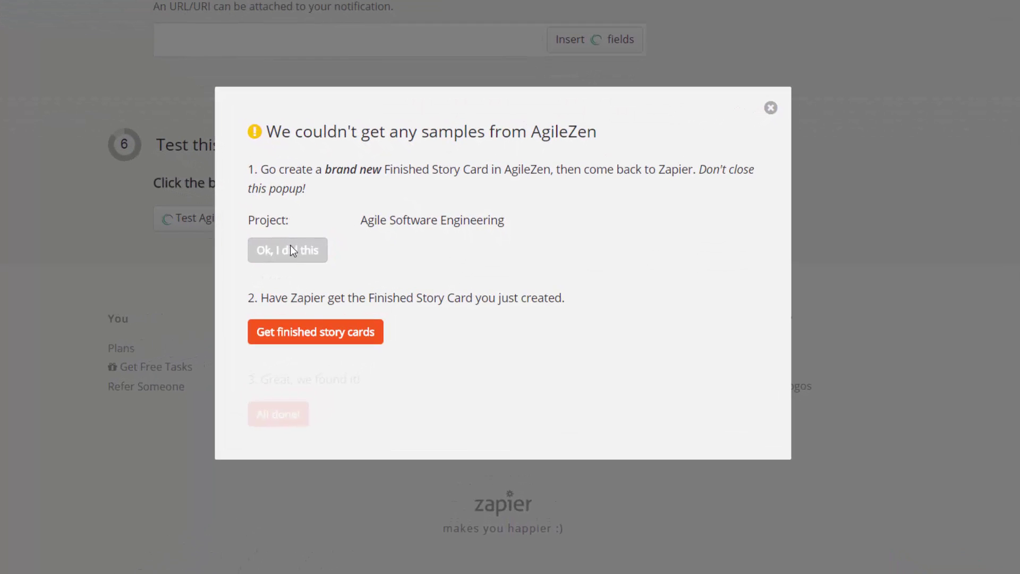
{"action": "left_click", "coordinate": [302, 335]}
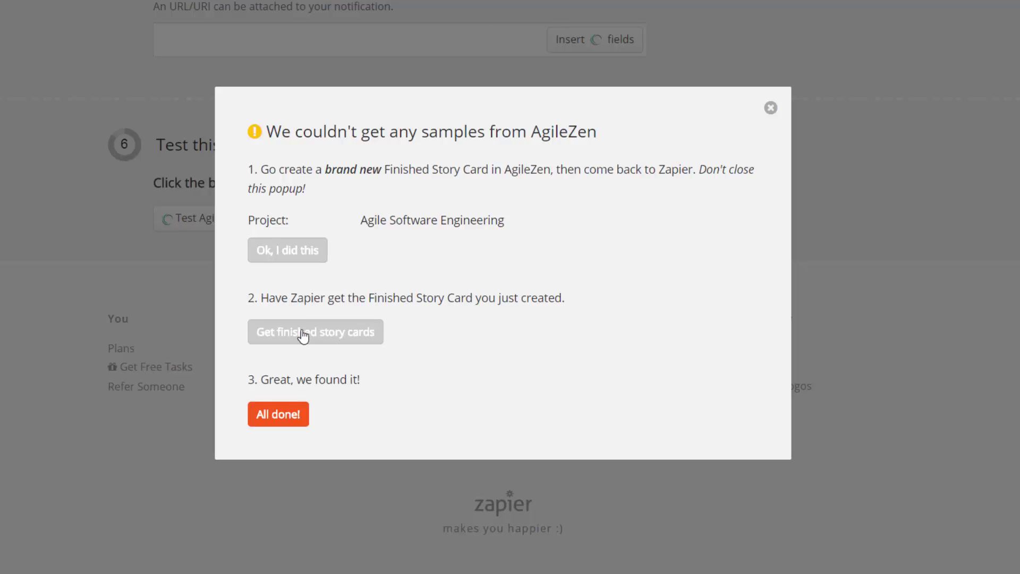
{"action": "left_click", "coordinate": [279, 414]}
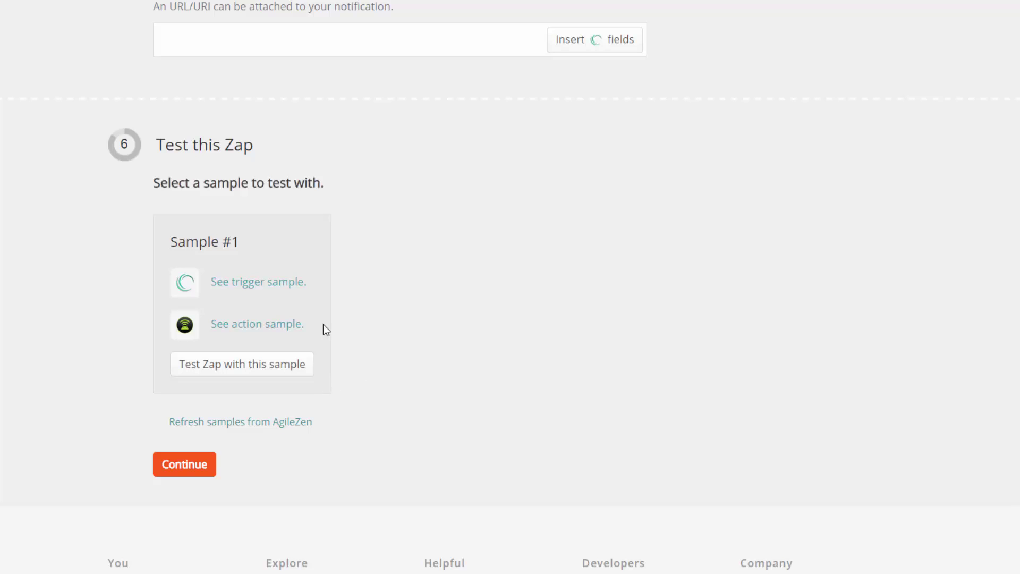
Review the AgileZen trigger sample's fields and the notification action sample, closing each preview
{"action": "left_click", "coordinate": [266, 291]}
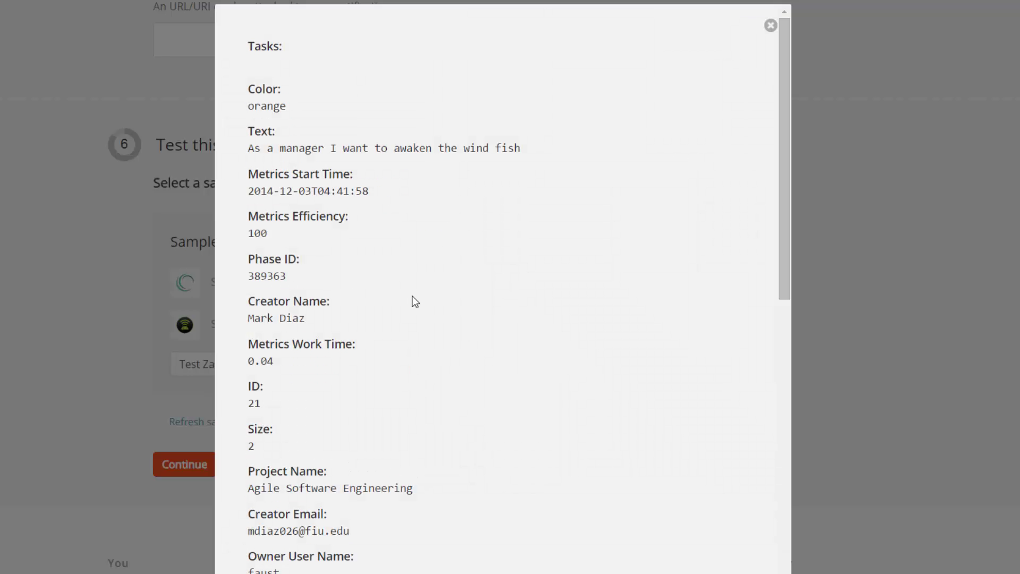
{"action": "scroll", "coordinate": [412, 298], "scroll_direction": "down", "scroll_amount": 9}
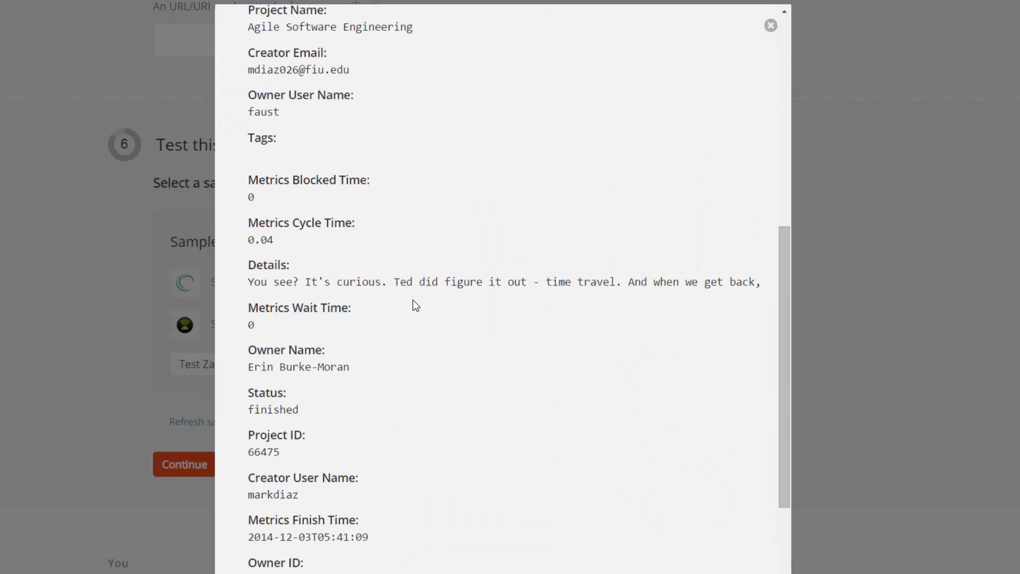
{"action": "scroll", "coordinate": [413, 301], "scroll_direction": "down", "scroll_amount": 1}
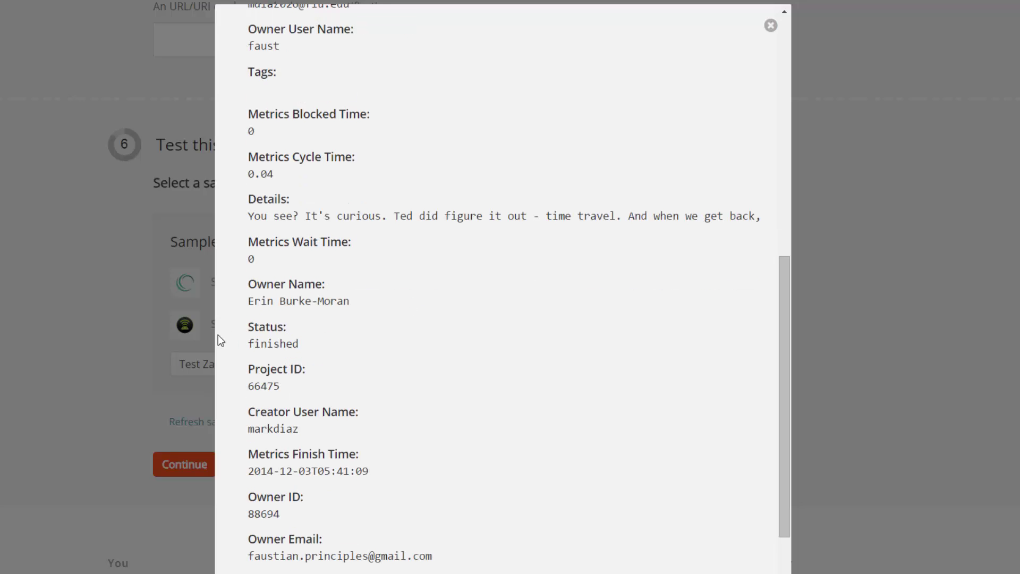
{"action": "left_click", "coordinate": [91, 328]}
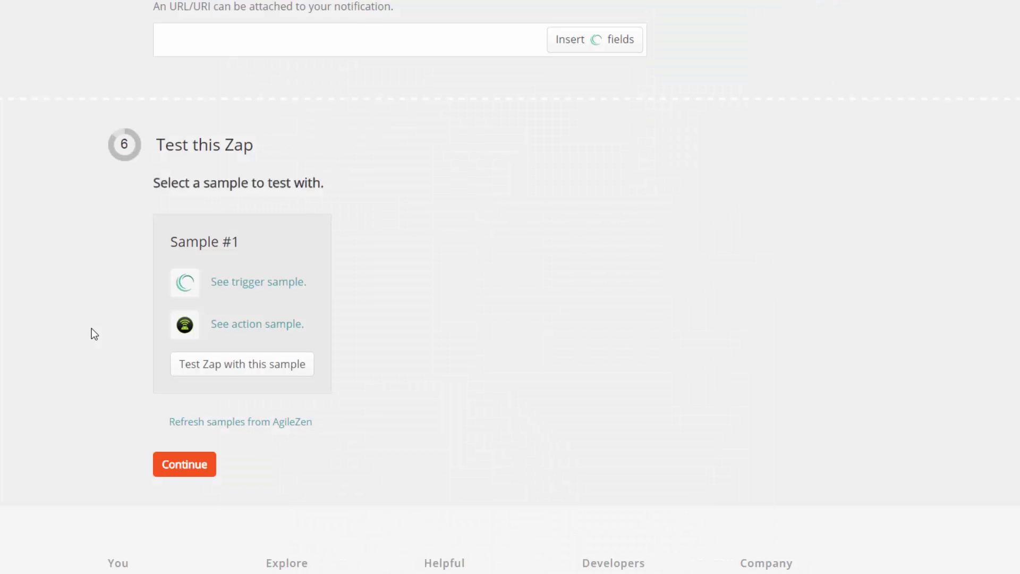
{"action": "left_click", "coordinate": [267, 333]}
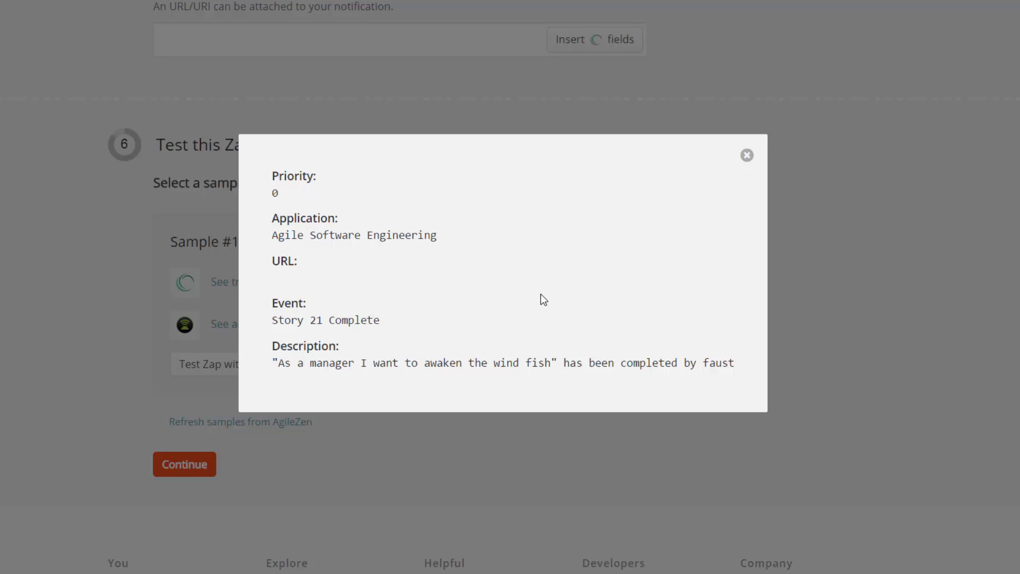
{"action": "left_click", "coordinate": [834, 351]}
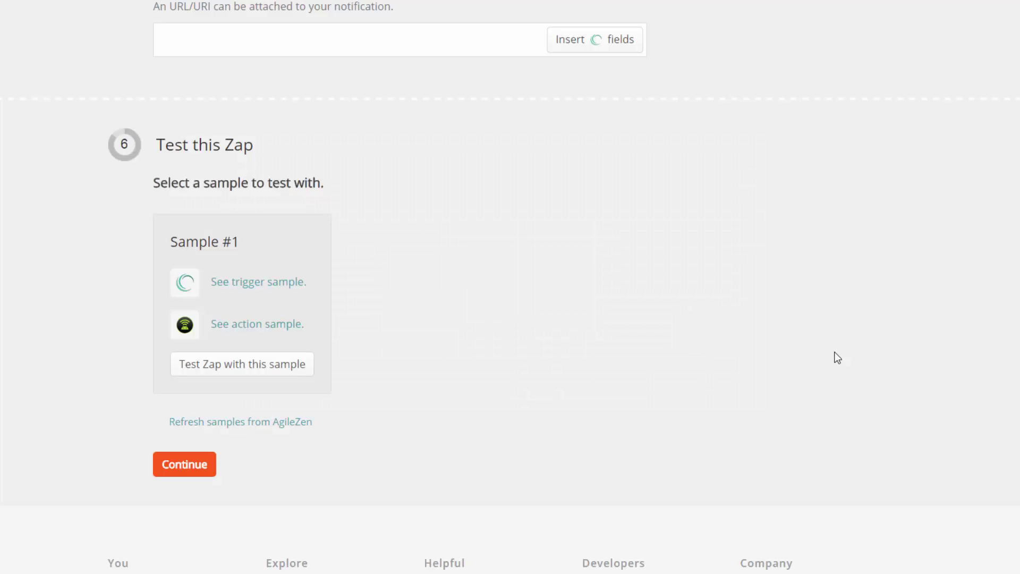
Continue past the sample test, name the Zap "Easy Notification Zap PEW PEW PEW" and turn it on
{"action": "left_click", "coordinate": [193, 468]}
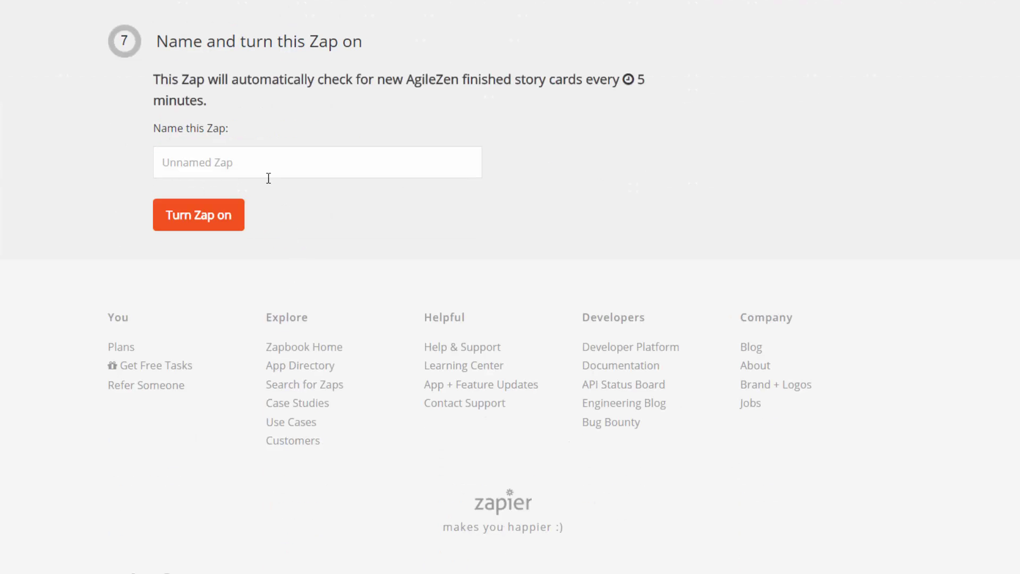
{"action": "left_click", "coordinate": [262, 171]}
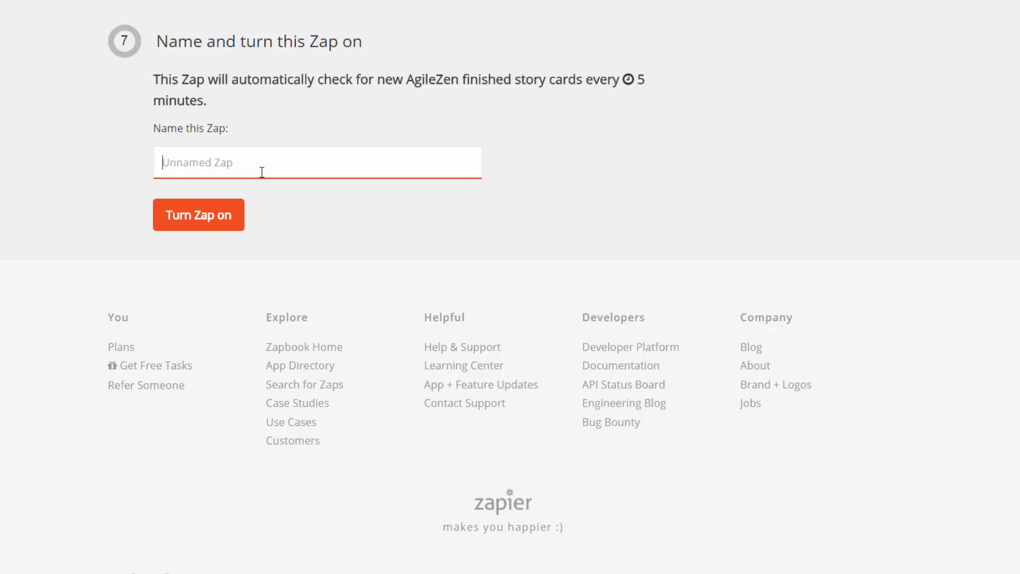
{"action": "type", "text": "Easy Notification Z"}
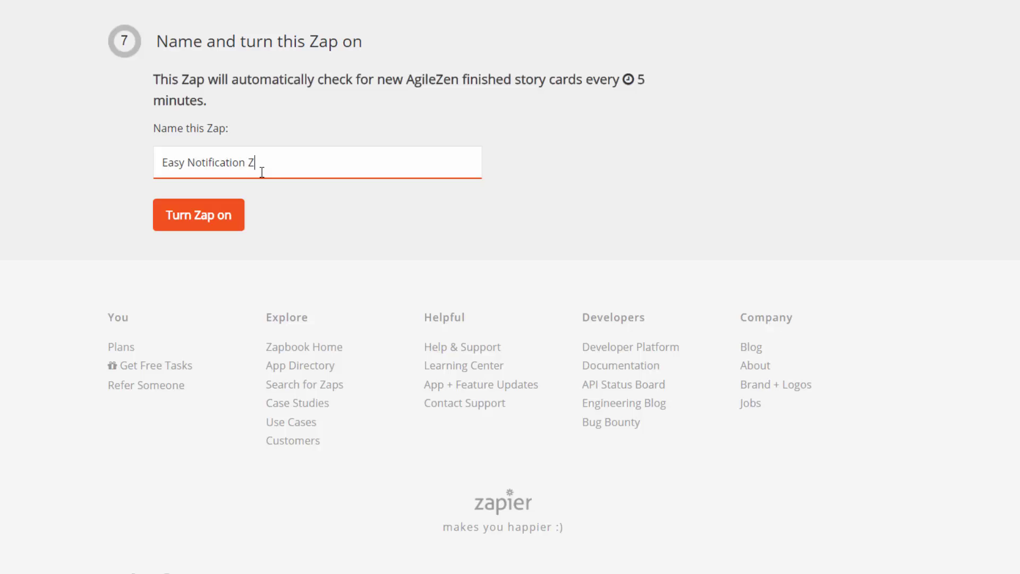
{"action": "type", "text": "ap PEW PEW PEW"}
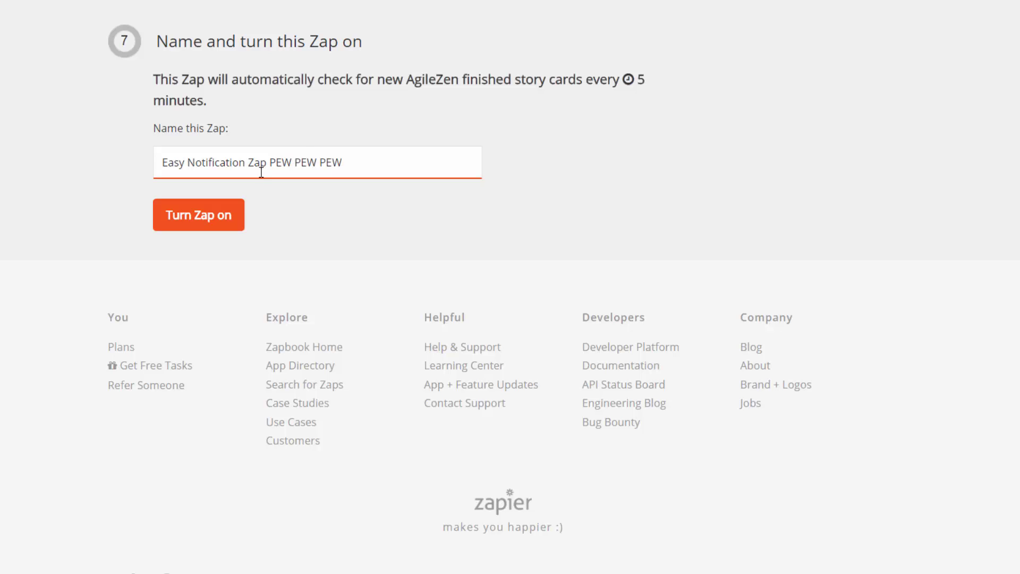
{"action": "left_click", "coordinate": [222, 213]}
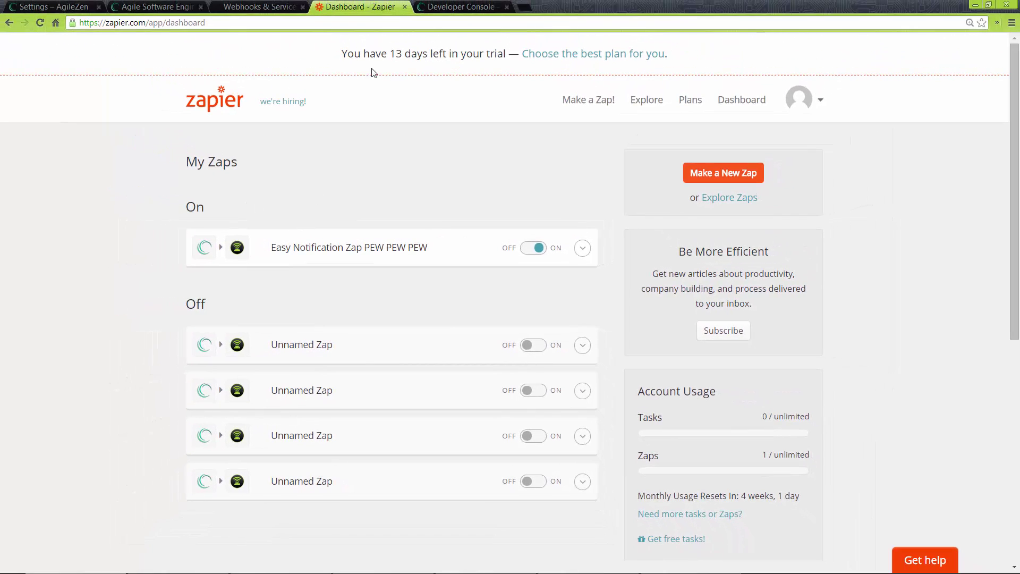
Switch to the AgileZen project board, expand the changeset on story 12 and open its linked GitHub commit
{"action": "left_click", "coordinate": [164, 6]}
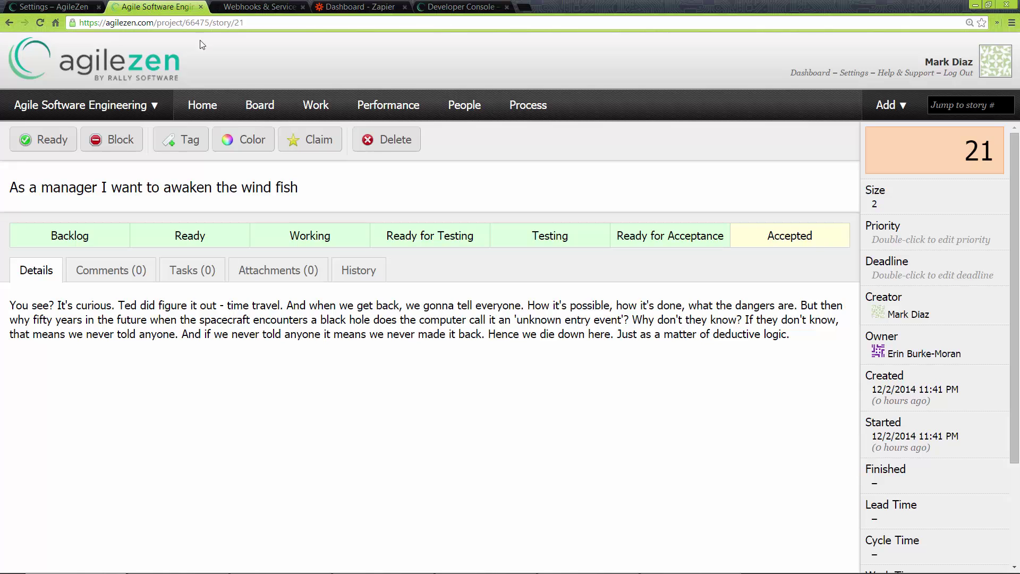
{"action": "left_click", "coordinate": [260, 6]}
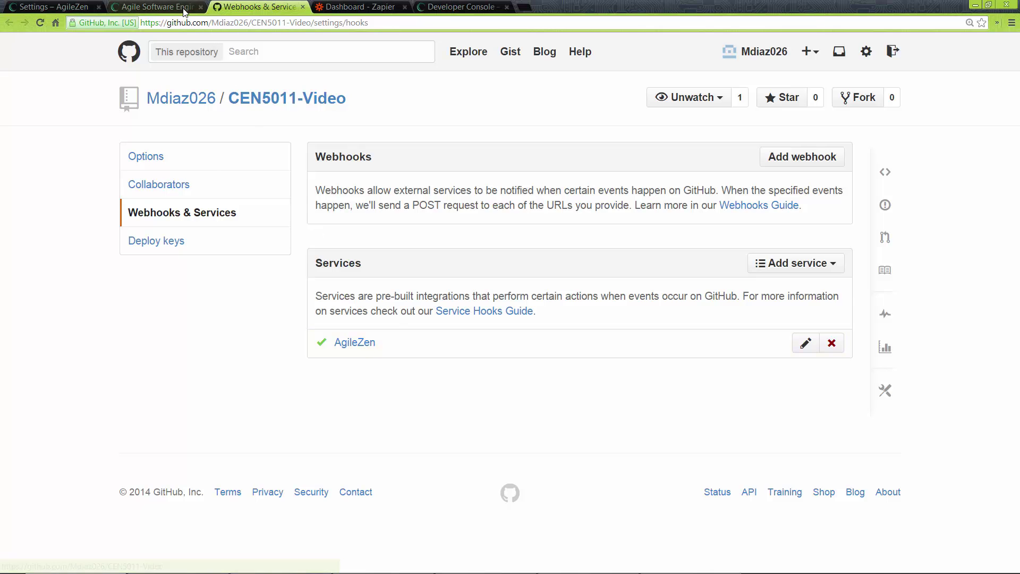
{"action": "left_click", "coordinate": [160, 6]}
{"action": "left_click", "coordinate": [255, 105]}
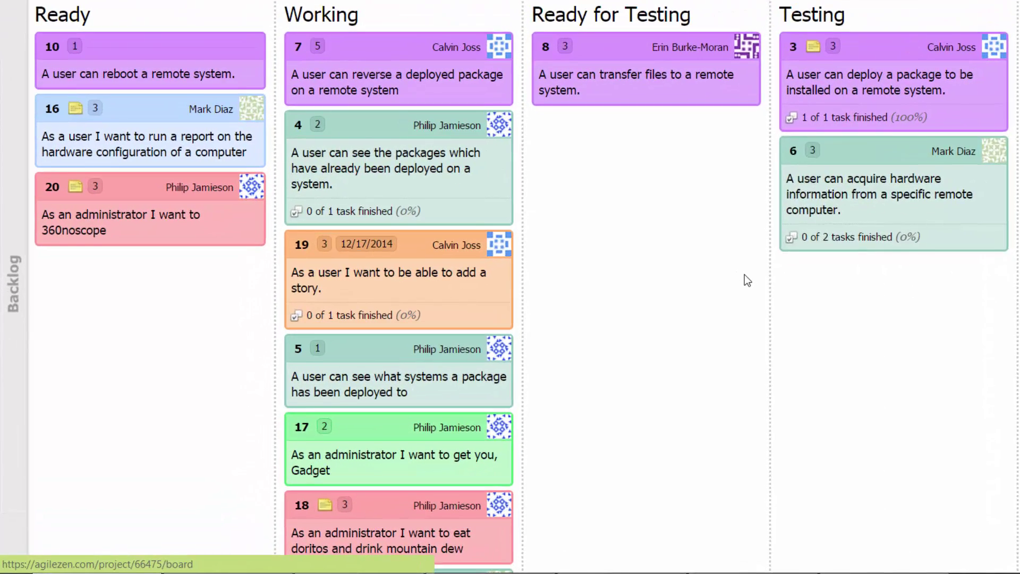
{"action": "scroll", "coordinate": [744, 275], "scroll_direction": "down", "scroll_amount": 3}
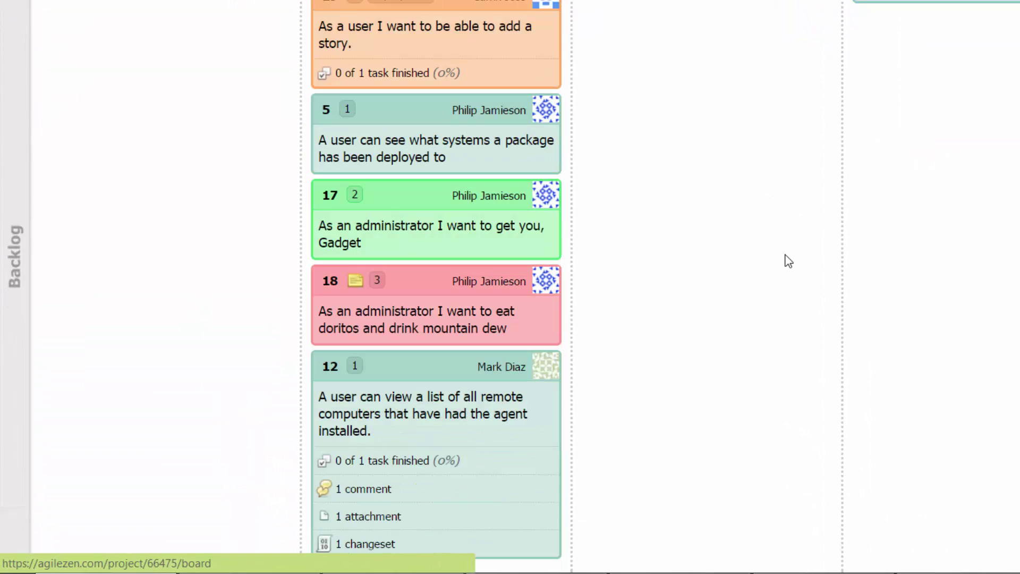
{"action": "left_click", "coordinate": [486, 543]}
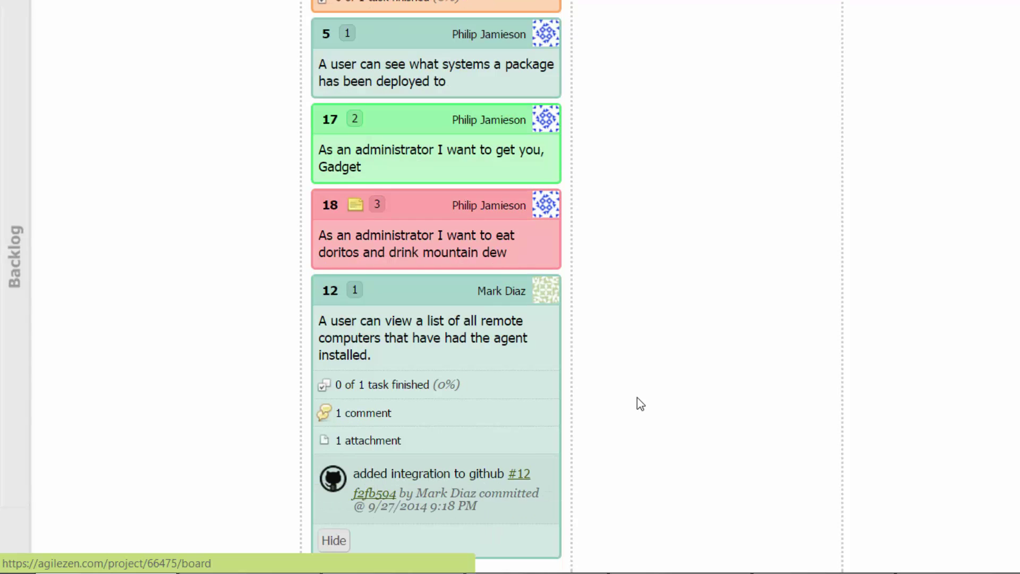
{"action": "left_click", "coordinate": [367, 494]}
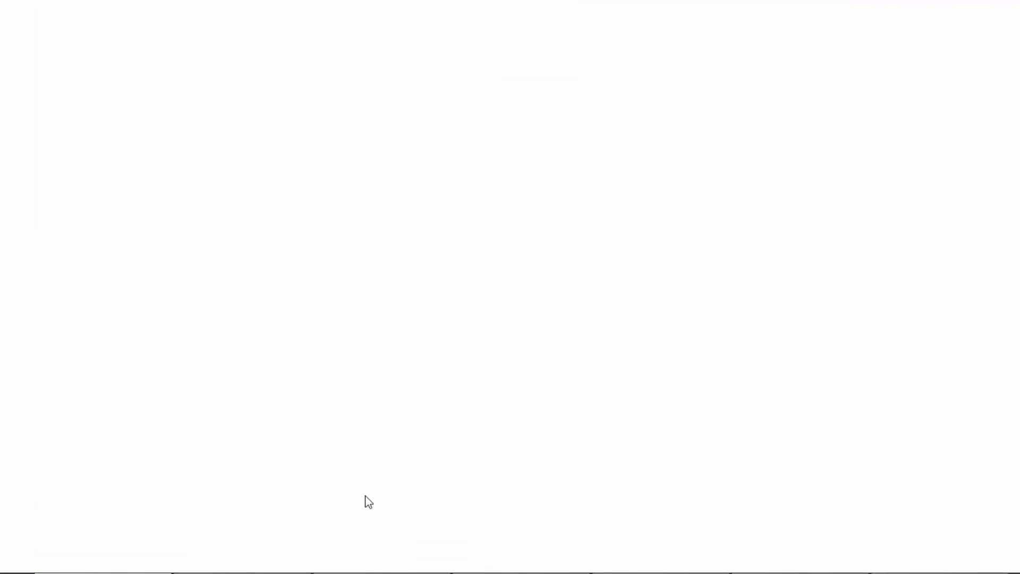